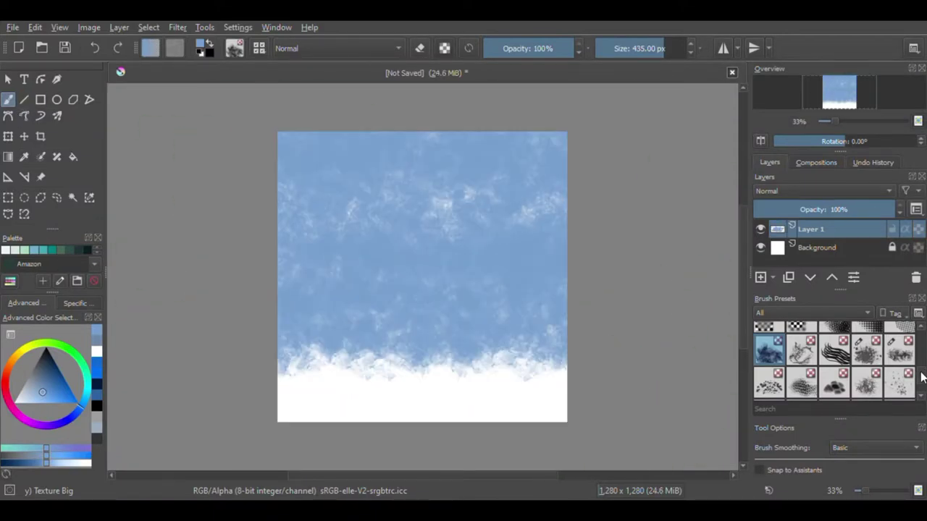
- Stamp a white moon disc with Basic-1 at about 390 px in the upper-left sky
{"action": "scroll", "coordinate": [832, 362], "scroll_direction": "up", "scroll_amount": 5}
{"action": "left_click", "coordinate": [900, 336]}
{"action": "left_click_drag", "start_coordinate": [630, 55], "coordinate": [658, 49]}
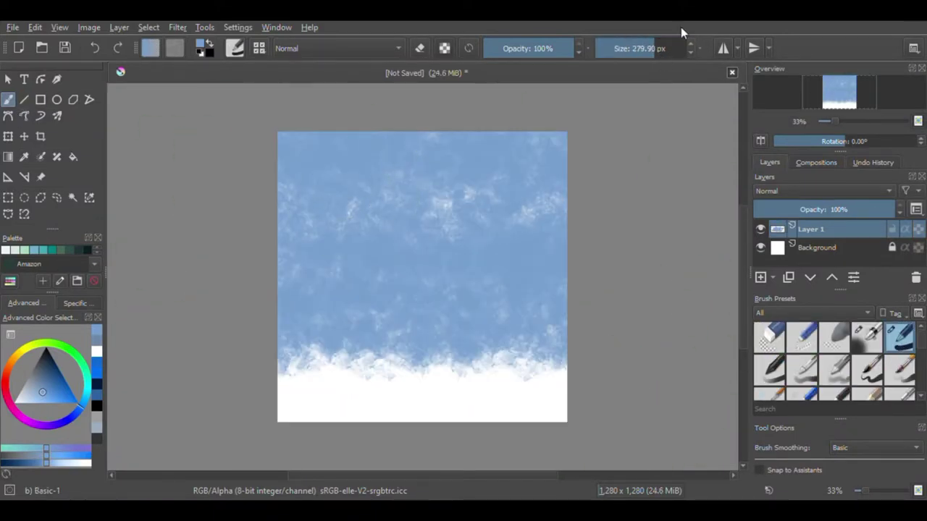
{"action": "left_click_drag", "start_coordinate": [280, 182], "coordinate": [331, 193]}
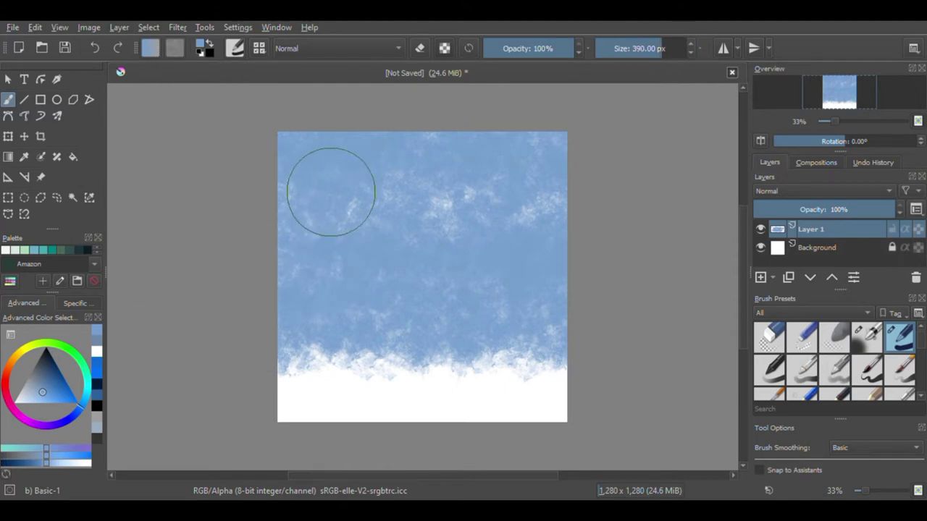
{"action": "left_click", "coordinate": [342, 197]}
- Select a crackle texture brush and a darker grey for the moon texture
{"action": "scroll", "coordinate": [833, 362], "scroll_direction": "down", "scroll_amount": 3}
{"action": "scroll", "coordinate": [833, 362], "scroll_direction": "down", "scroll_amount": 3}
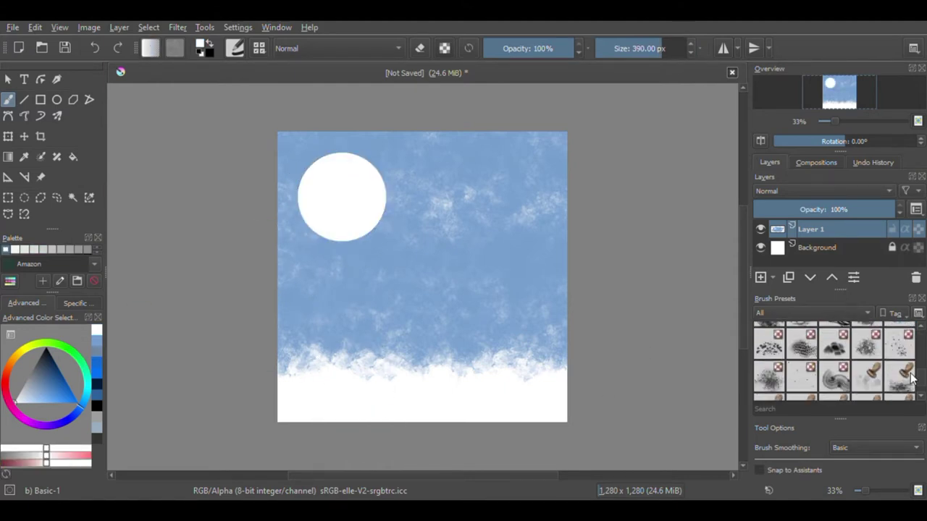
{"action": "left_click", "coordinate": [769, 377]}
{"action": "left_click", "coordinate": [802, 377]}
{"action": "left_click_drag", "start_coordinate": [655, 49], "coordinate": [637, 48]}
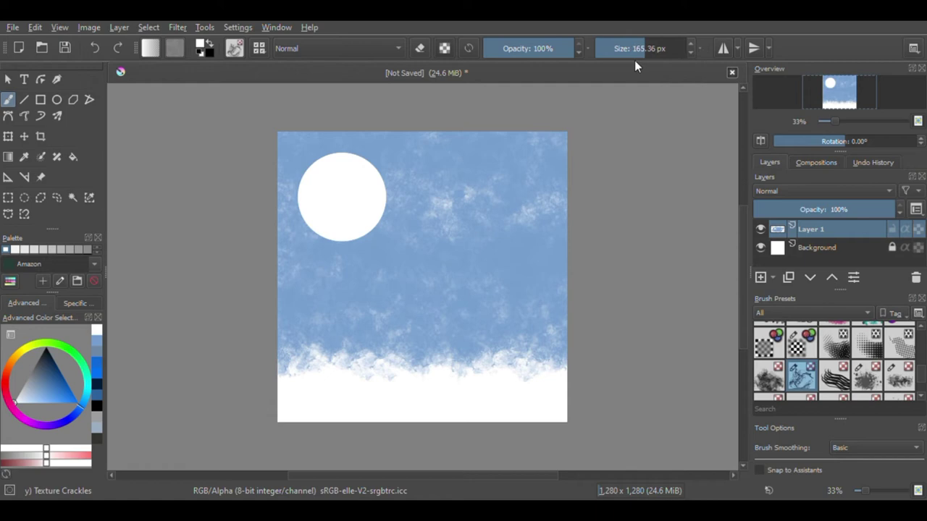
- Dab grey crackle texture onto the moon, then undo it
{"action": "left_click", "coordinate": [32, 370]}
{"action": "left_click", "coordinate": [346, 217]}
{"action": "scroll", "coordinate": [833, 362], "scroll_direction": "down", "scroll_amount": 5}
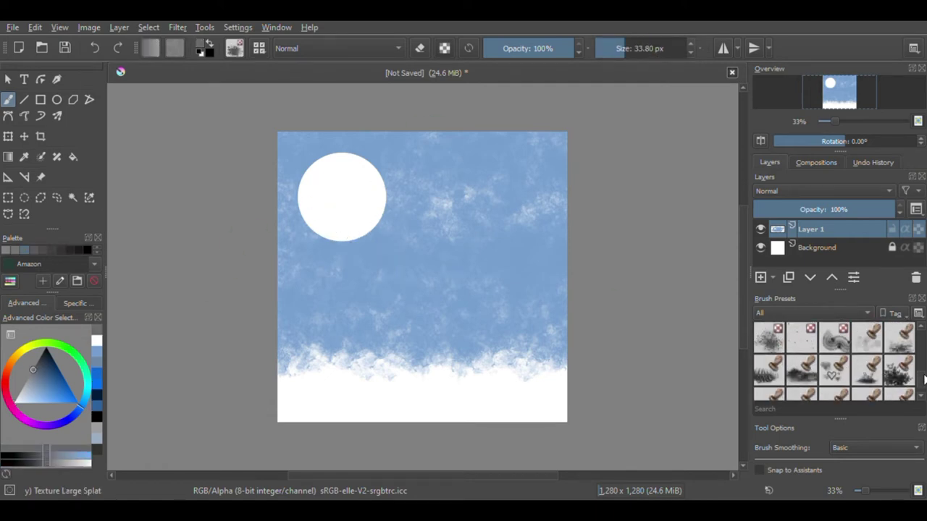
{"action": "left_click", "coordinate": [899, 338]}
{"action": "key", "text": "ctrl+z"}
- Test another brush at about 30% opacity and 535 px on the moon, then undo
{"action": "scroll", "coordinate": [861, 347], "scroll_direction": "up", "scroll_amount": 3}
{"action": "scroll", "coordinate": [862, 348], "scroll_direction": "up", "scroll_amount": 3}
{"action": "scroll", "coordinate": [862, 348], "scroll_direction": "up", "scroll_amount": 5}
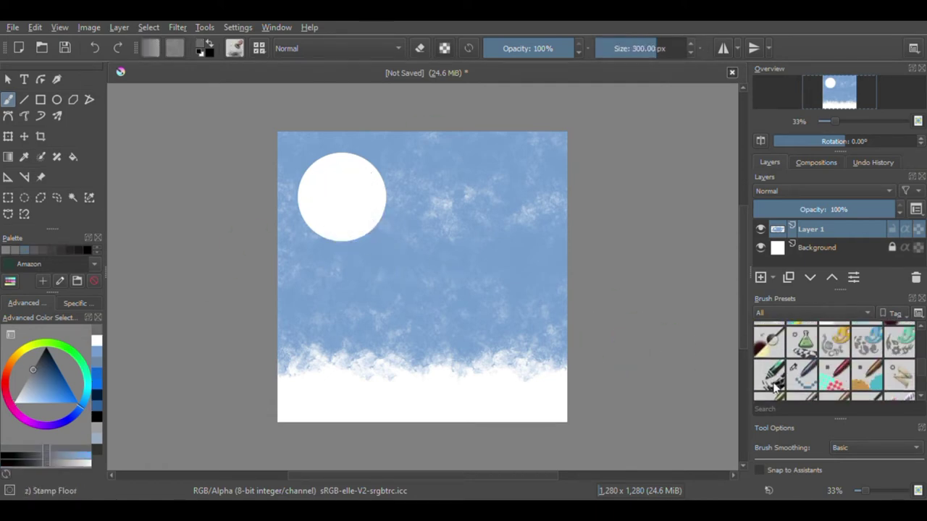
{"action": "scroll", "coordinate": [862, 347], "scroll_direction": "up", "scroll_amount": 2}
{"action": "left_click", "coordinate": [866, 335]}
{"action": "left_click", "coordinate": [526, 49]}
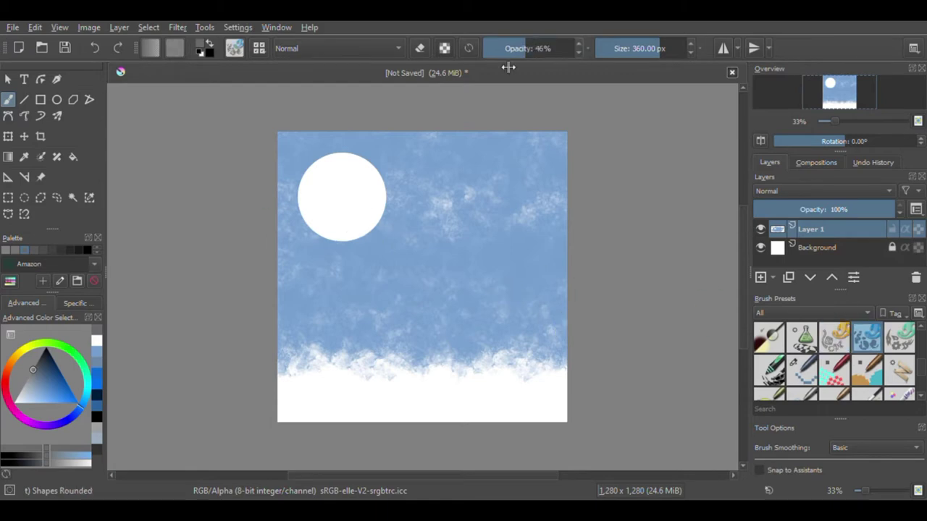
{"action": "left_click_drag", "start_coordinate": [531, 56], "coordinate": [516, 51]}
{"action": "left_click_drag", "start_coordinate": [637, 48], "coordinate": [676, 52]}
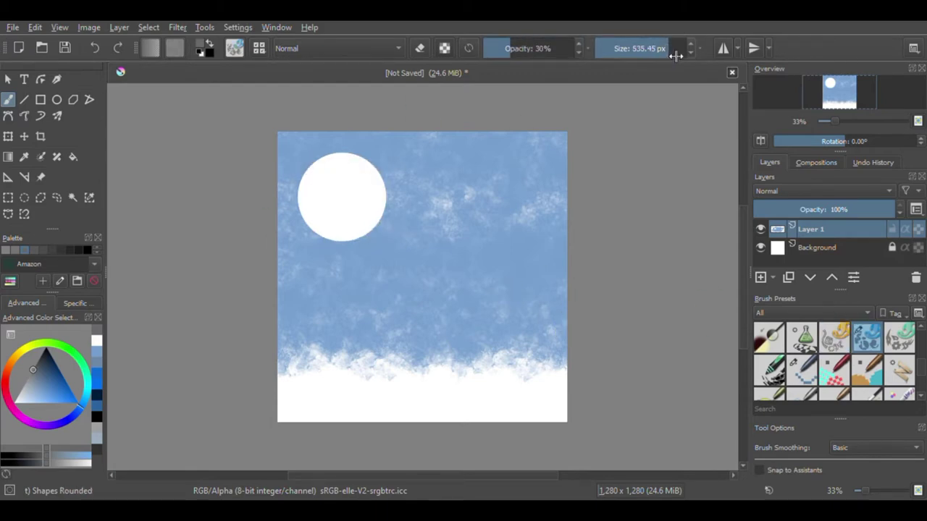
{"action": "left_click", "coordinate": [354, 199]}
{"action": "key", "text": "ctrl+z"}
- Brush grey crater texture onto the moon with Dry Textured Creases at 63% opacity
{"action": "scroll", "coordinate": [833, 358], "scroll_direction": "down", "scroll_amount": 2}
{"action": "scroll", "coordinate": [833, 359], "scroll_direction": "down", "scroll_amount": 3}
{"action": "left_click", "coordinate": [803, 359]}
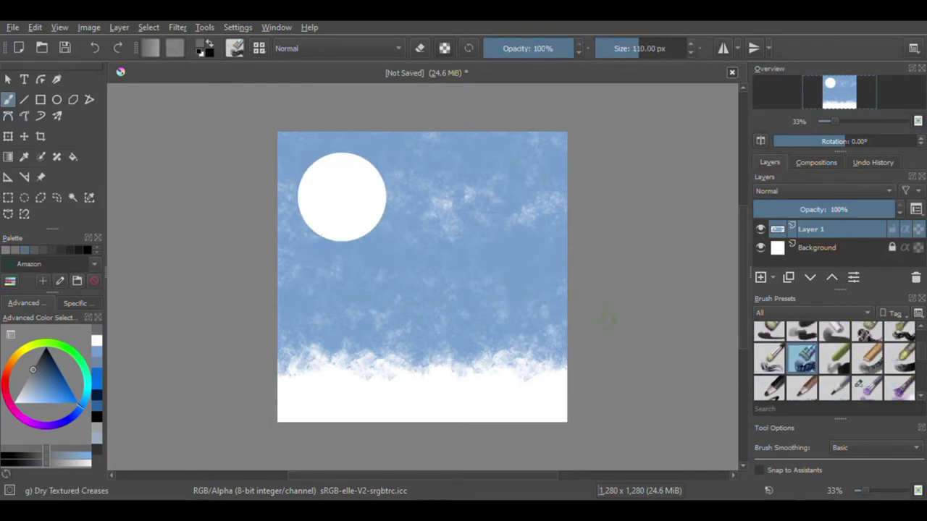
{"action": "left_click_drag", "start_coordinate": [312, 181], "coordinate": [366, 217]}
{"action": "left_click", "coordinate": [547, 48]}
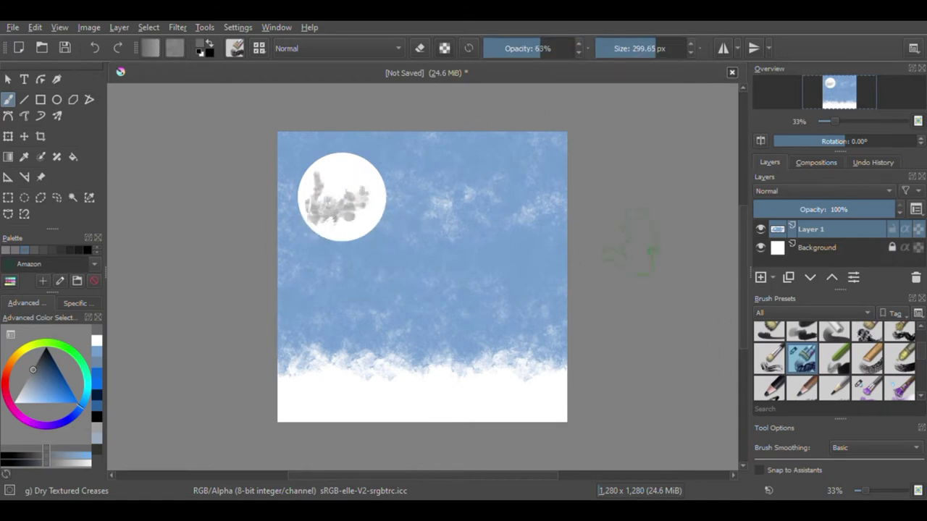
{"action": "scroll", "coordinate": [923, 361], "scroll_direction": "down", "scroll_amount": 3}
{"action": "scroll", "coordinate": [923, 361], "scroll_direction": "down", "scroll_amount": 5}
{"action": "left_click", "coordinate": [802, 359]}
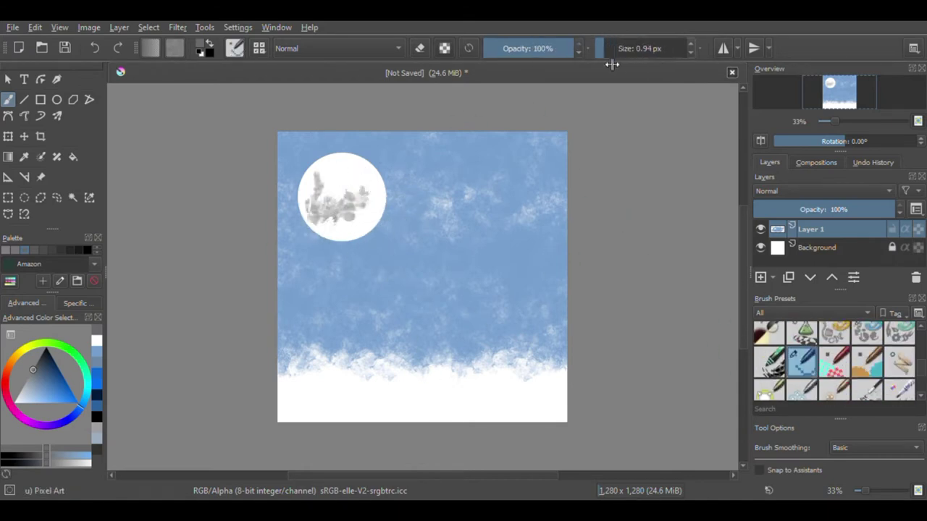
- Add Layer 2 and paint more grey crater texture on the moon with Dry Textured Creases
{"action": "left_click", "coordinate": [760, 277]}
{"action": "left_click", "coordinate": [769, 359]}
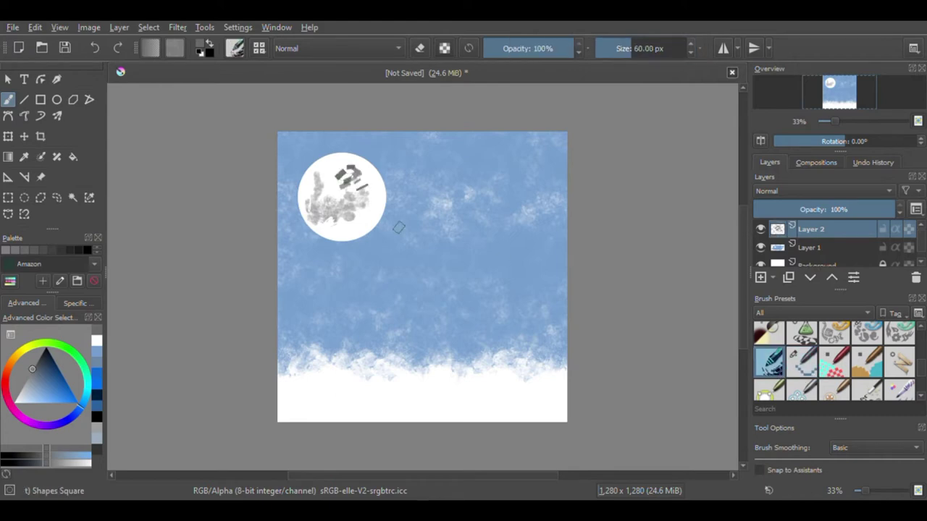
{"action": "scroll", "coordinate": [918, 370], "scroll_direction": "up", "scroll_amount": 3}
{"action": "scroll", "coordinate": [918, 370], "scroll_direction": "up", "scroll_amount": 3}
{"action": "left_click", "coordinate": [801, 336]}
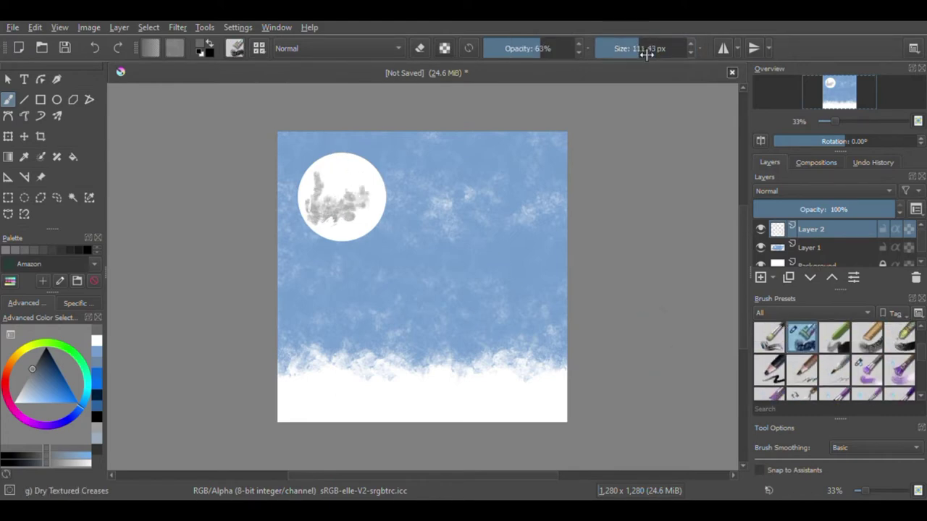
{"action": "left_click_drag", "start_coordinate": [368, 174], "coordinate": [352, 182]}
- Draw a thin near-black straight line, under 1 px wide, along the snow edge
{"action": "scroll", "coordinate": [832, 362], "scroll_direction": "down", "scroll_amount": 6}
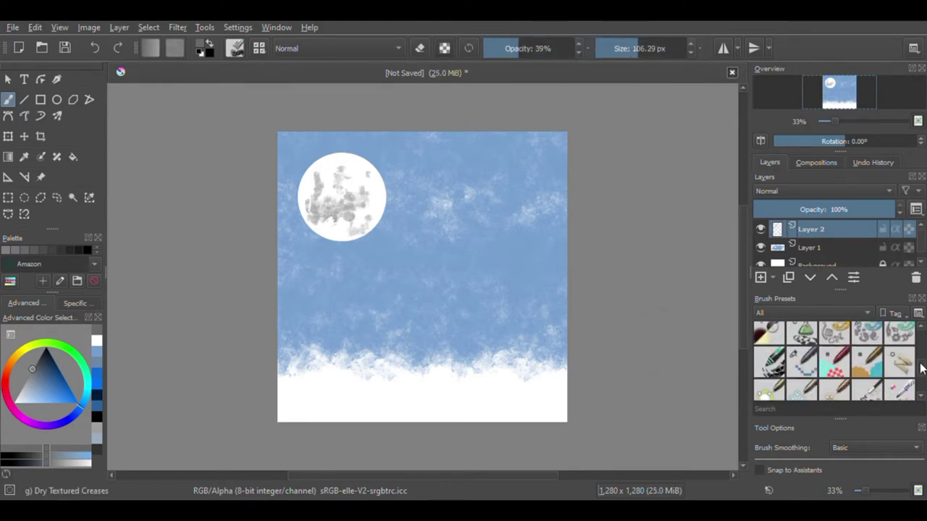
{"action": "left_click", "coordinate": [802, 336]}
{"action": "key", "text": "v"}
{"action": "left_click_drag", "start_coordinate": [372, 347], "coordinate": [570, 351]}
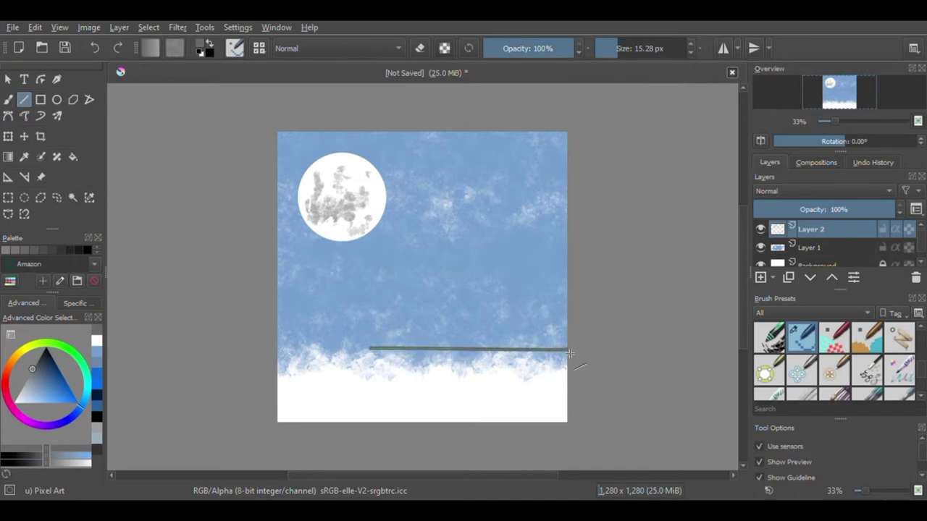
{"action": "left_click", "coordinate": [43, 361]}
{"action": "left_click_drag", "start_coordinate": [637, 47], "coordinate": [601, 47]}
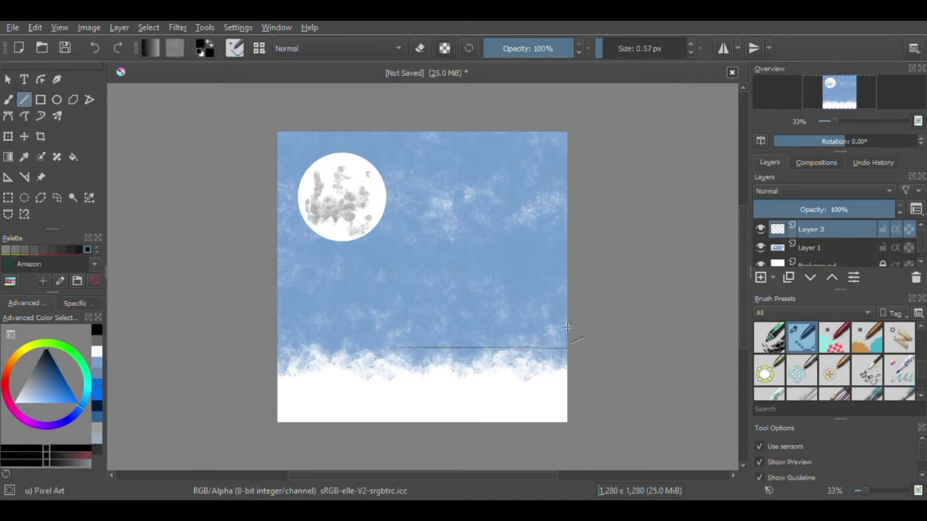
{"action": "mouse_move", "coordinate": [394, 350]}
{"action": "left_mouse_down"}
{"action": "mouse_move", "coordinate": [386, 371]}
{"action": "mouse_move", "coordinate": [568, 349]}
{"action": "left_mouse_up"}
- Sketch the cliff face into the snow and two Bezier curves for the tree trunk
{"action": "key", "text": "b"}
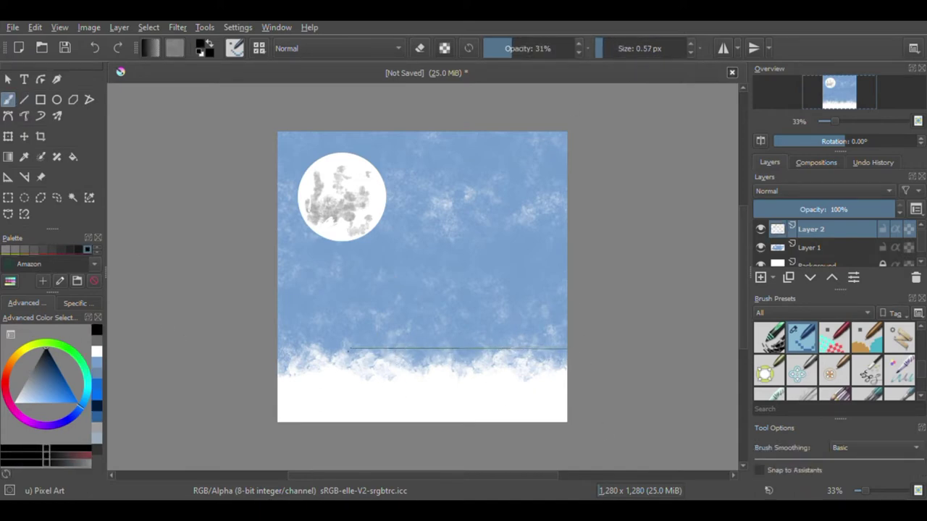
{"action": "left_click_drag", "start_coordinate": [360, 370], "coordinate": [383, 416]}
{"action": "left_click", "coordinate": [7, 116]}
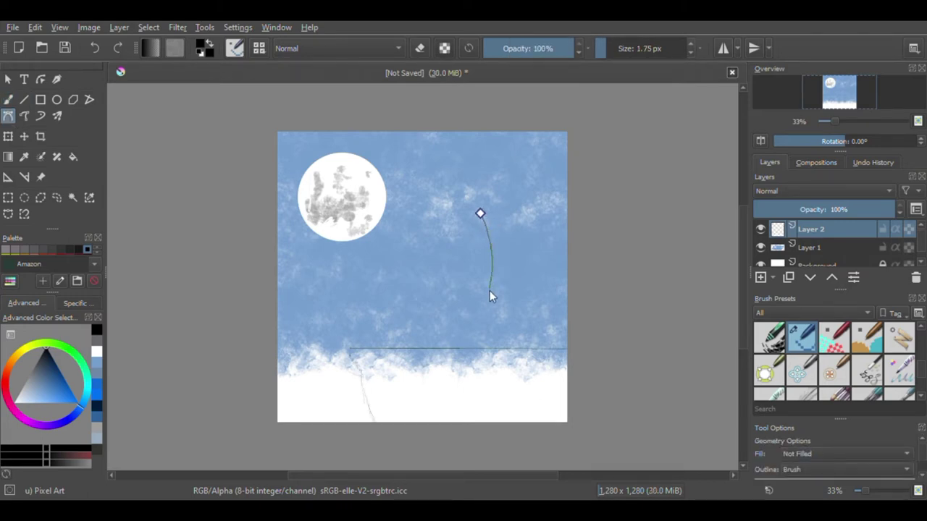
{"action": "double_click", "coordinate": [480, 349]}
{"action": "double_click", "coordinate": [517, 352]}
{"action": "key", "text": "b"}
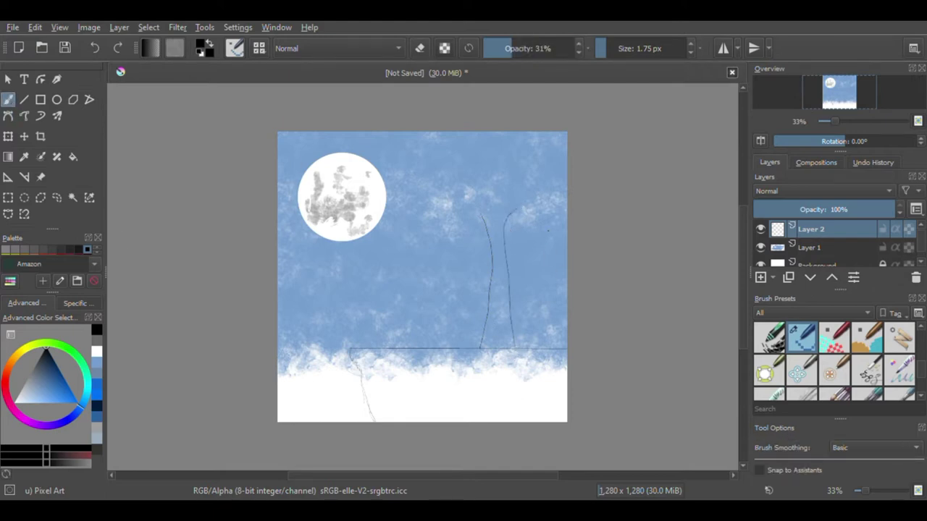
{"action": "key", "text": "plus"}
{"action": "scroll", "coordinate": [423, 289], "scroll_direction": "up", "scroll_amount": 3}
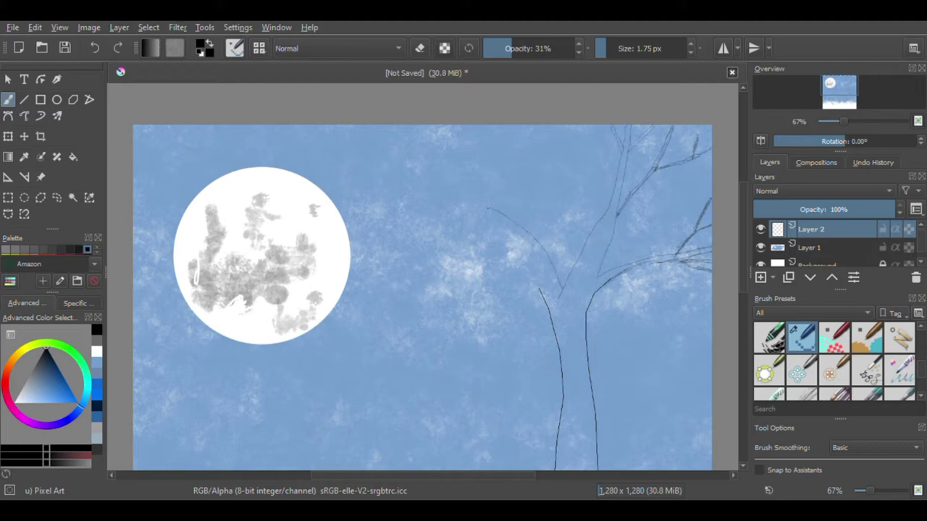
- Sketch an upper branch, a left-reaching branch, and a redrawn branch across the moon
{"action": "left_click_drag", "start_coordinate": [478, 192], "coordinate": [476, 154]}
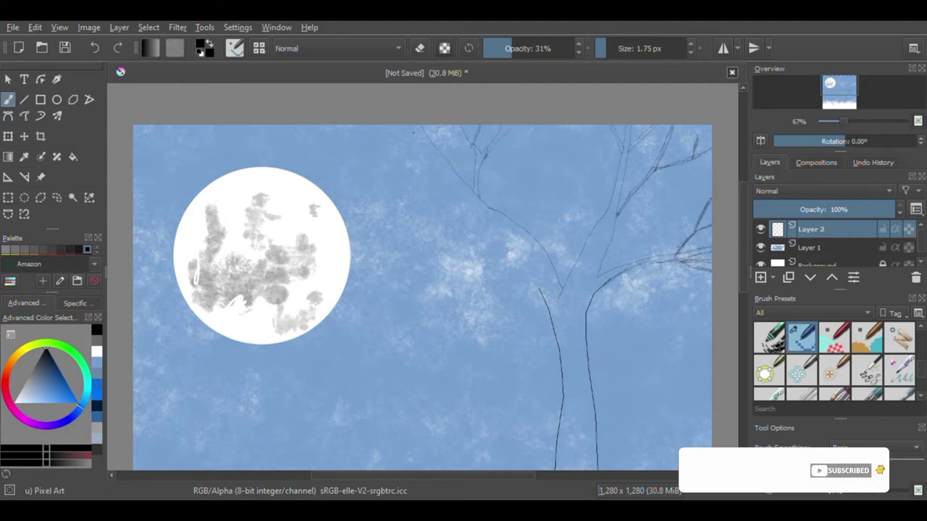
{"action": "left_click_drag", "start_coordinate": [481, 218], "coordinate": [400, 234]}
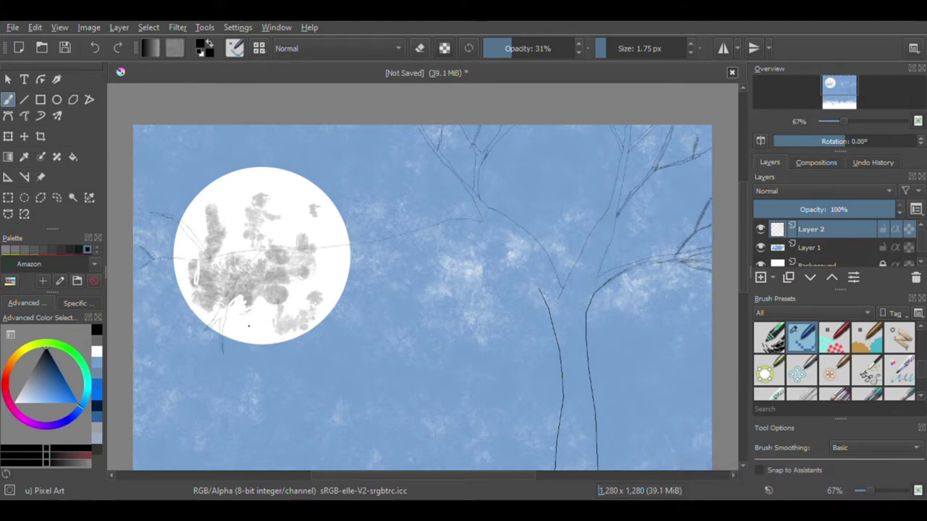
{"action": "left_click_drag", "start_coordinate": [330, 248], "coordinate": [252, 174]}
{"action": "key", "text": "ctrl+z"}
{"action": "left_click_drag", "start_coordinate": [333, 249], "coordinate": [215, 195]}
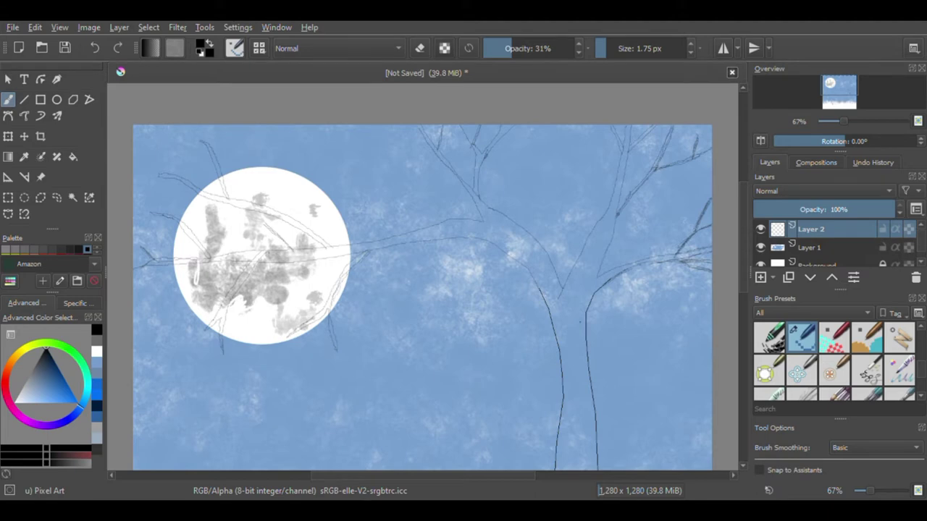
{"action": "scroll", "coordinate": [580, 321], "scroll_direction": "down", "scroll_amount": 5}
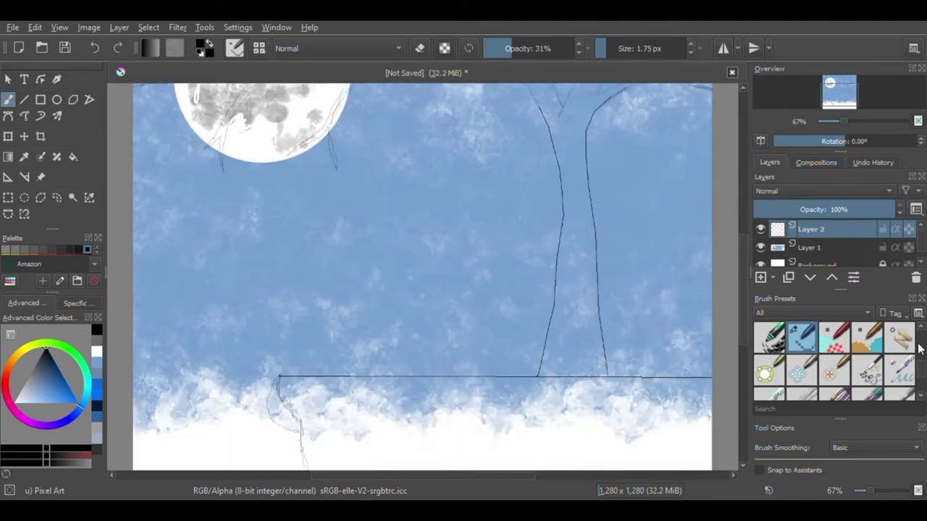
- Try a black bucket fill on the layer, then undo it
{"action": "scroll", "coordinate": [920, 349], "scroll_direction": "down", "scroll_amount": 3}
{"action": "key", "text": "f"}
{"action": "left_click", "coordinate": [302, 433]}
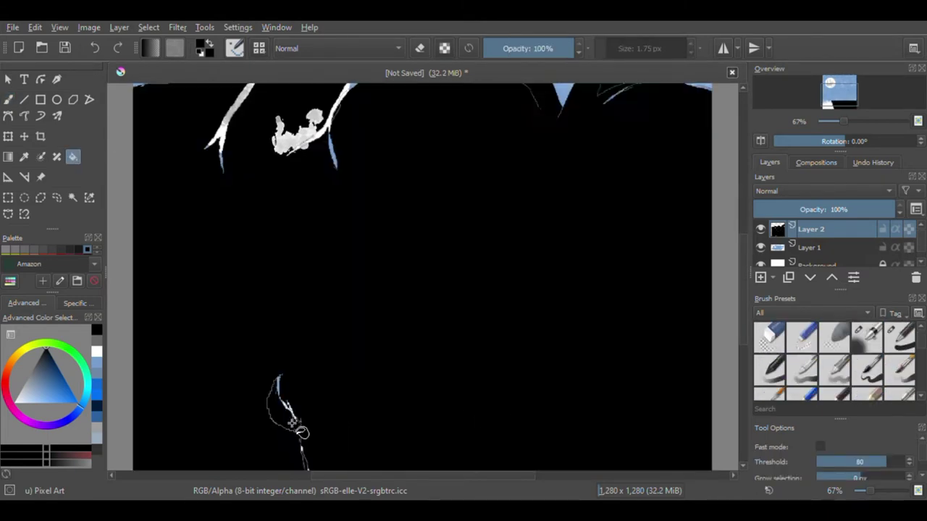
{"action": "key", "text": "ctrl+z"}
{"action": "key", "text": "/"}
- Airbrush broad soft dark strokes over the cliff area with a larger brush
{"action": "key", "text": "b"}
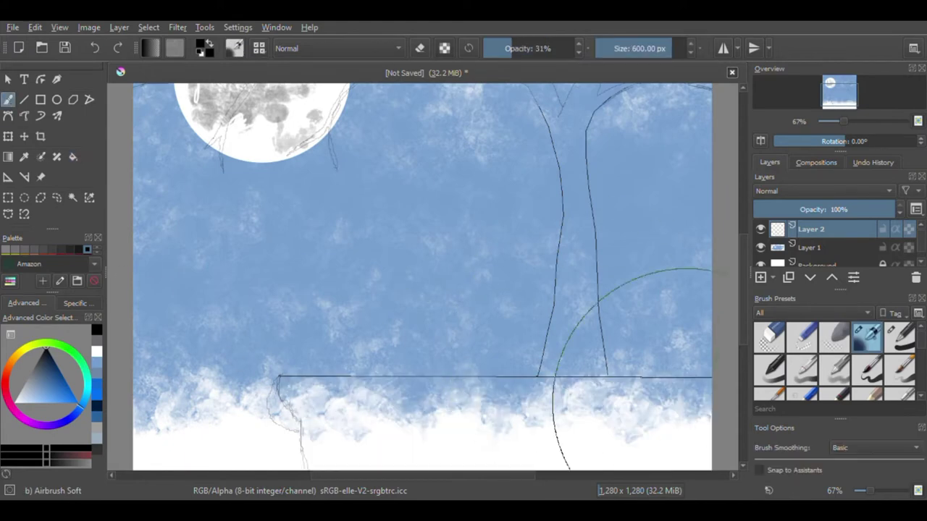
{"action": "scroll", "coordinate": [697, 413], "scroll_direction": "down", "scroll_amount": 5}
{"action": "left_click_drag", "start_coordinate": [695, 318], "coordinate": [405, 289]}
{"action": "key", "text": "/"}
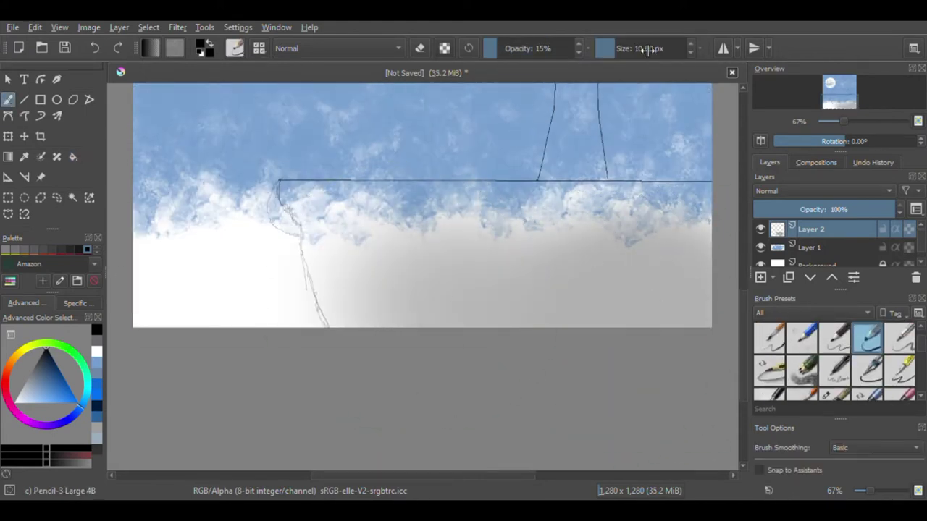
{"action": "left_click", "coordinate": [648, 49]}
{"action": "left_click_drag", "start_coordinate": [680, 231], "coordinate": [521, 231]}
{"action": "mouse_move", "coordinate": [705, 210]}
{"action": "left_mouse_down"}
{"action": "mouse_move", "coordinate": [307, 201]}
{"action": "mouse_move", "coordinate": [356, 312]}
{"action": "mouse_move", "coordinate": [399, 308]}
{"action": "mouse_move", "coordinate": [317, 261]}
{"action": "mouse_move", "coordinate": [374, 207]}
{"action": "mouse_move", "coordinate": [569, 232]}
{"action": "mouse_move", "coordinate": [377, 263]}
{"action": "left_mouse_up"}
- Paint the cliff solid black with a growing hard brush and bucket-fill the trunk
{"action": "key", "text": "/"}
{"action": "mouse_move", "coordinate": [355, 182]}
{"action": "left_mouse_down"}
{"action": "mouse_move", "coordinate": [311, 183]}
{"action": "mouse_move", "coordinate": [292, 240]}
{"action": "mouse_move", "coordinate": [304, 325]}
{"action": "left_mouse_up"}
{"action": "key", "text": "]"}
{"action": "mouse_move", "coordinate": [305, 262]}
{"action": "left_mouse_down"}
{"action": "mouse_move", "coordinate": [312, 301]}
{"action": "mouse_move", "coordinate": [287, 182]}
{"action": "mouse_move", "coordinate": [700, 181]}
{"action": "left_mouse_up"}
{"action": "key", "text": "]"}
{"action": "left_click_drag", "start_coordinate": [340, 315], "coordinate": [706, 288]}
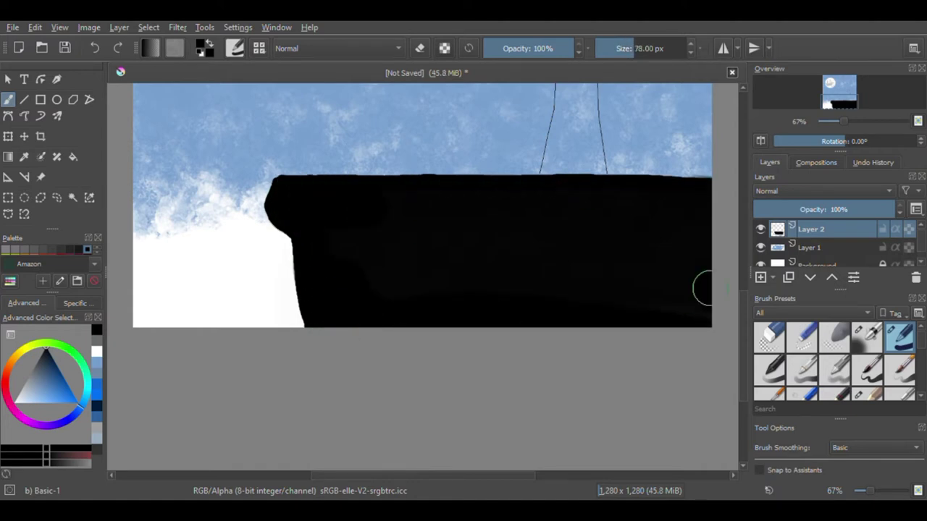
{"action": "scroll", "coordinate": [594, 180], "scroll_direction": "up", "scroll_amount": 3}
{"action": "mouse_move", "coordinate": [564, 243]}
{"action": "left_mouse_down"}
{"action": "mouse_move", "coordinate": [554, 295]}
{"action": "mouse_move", "coordinate": [572, 286]}
{"action": "left_mouse_up"}
{"action": "key", "text": "f"}
{"action": "left_click", "coordinate": [558, 138]}
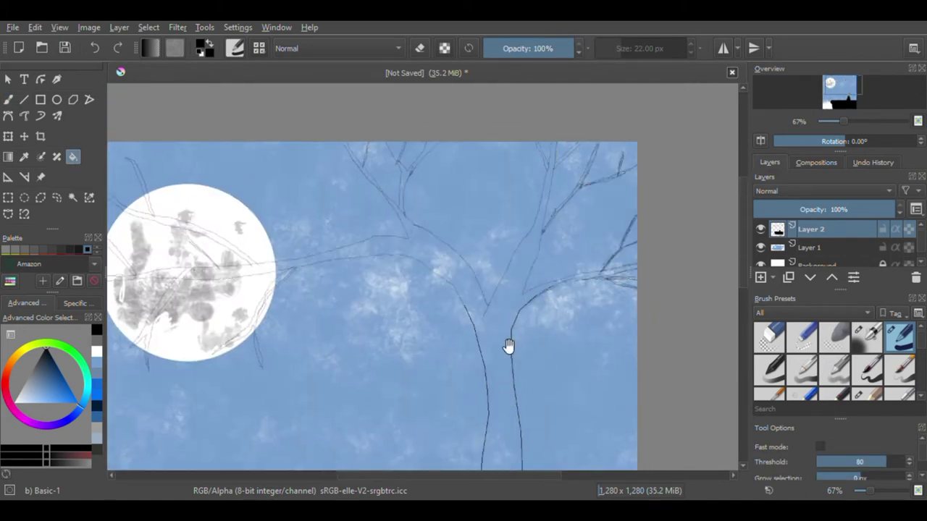
- Ink the trunk's branch fork and right-side branches with twigs in solid black
{"action": "left_click_drag", "start_coordinate": [509, 347], "coordinate": [489, 340]}
{"action": "key", "text": "b"}
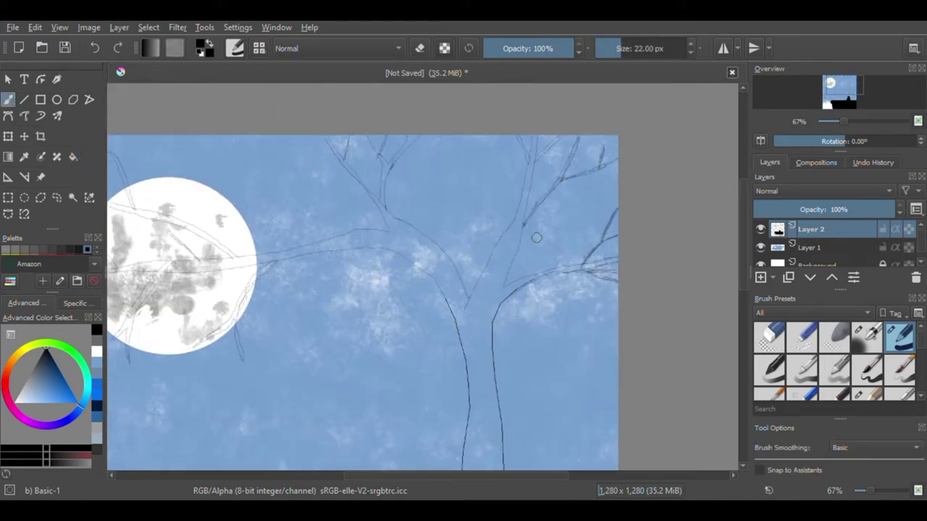
{"action": "mouse_move", "coordinate": [516, 233]}
{"action": "left_mouse_down"}
{"action": "mouse_move", "coordinate": [533, 279]}
{"action": "mouse_move", "coordinate": [618, 258]}
{"action": "mouse_move", "coordinate": [619, 208]}
{"action": "left_mouse_up"}
{"action": "left_click_drag", "start_coordinate": [520, 231], "coordinate": [579, 136]}
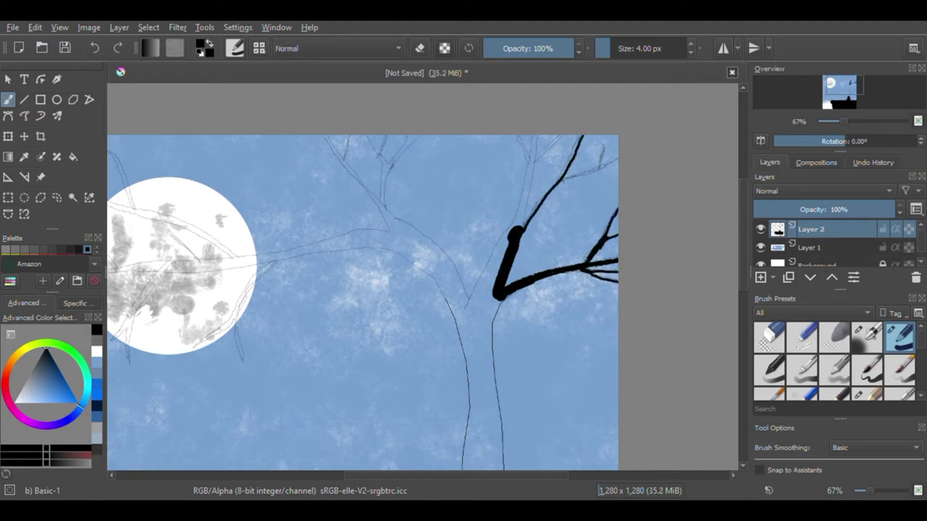
{"action": "left_click_drag", "start_coordinate": [563, 180], "coordinate": [617, 164]}
{"action": "left_click_drag", "start_coordinate": [606, 147], "coordinate": [604, 171]}
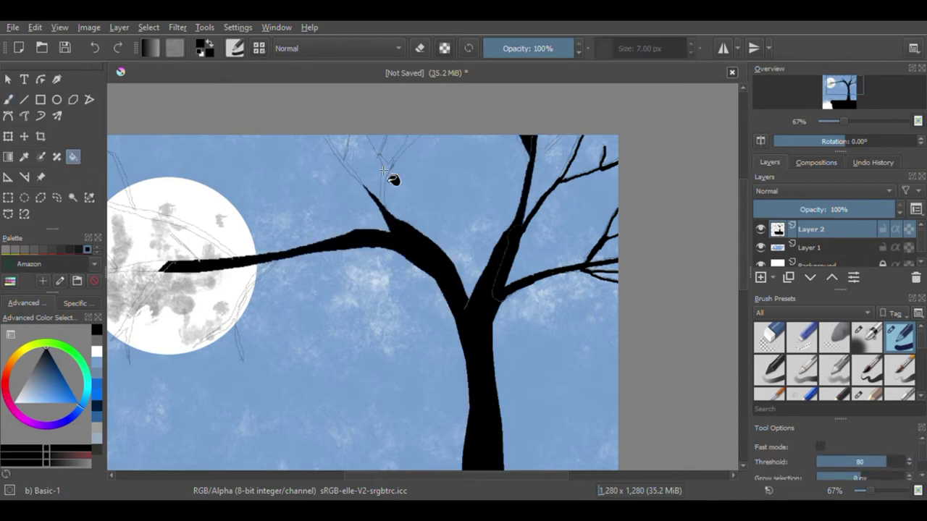
{"action": "left_click_drag", "start_coordinate": [533, 160], "coordinate": [550, 136]}
- Paint twigs on the left branch and a branch running down-left
{"action": "mouse_move", "coordinate": [419, 137]}
{"action": "left_mouse_down"}
{"action": "mouse_move", "coordinate": [383, 189]}
{"action": "mouse_move", "coordinate": [384, 136]}
{"action": "mouse_move", "coordinate": [382, 190]}
{"action": "left_mouse_up"}
{"action": "left_click_drag", "start_coordinate": [384, 174], "coordinate": [389, 159]}
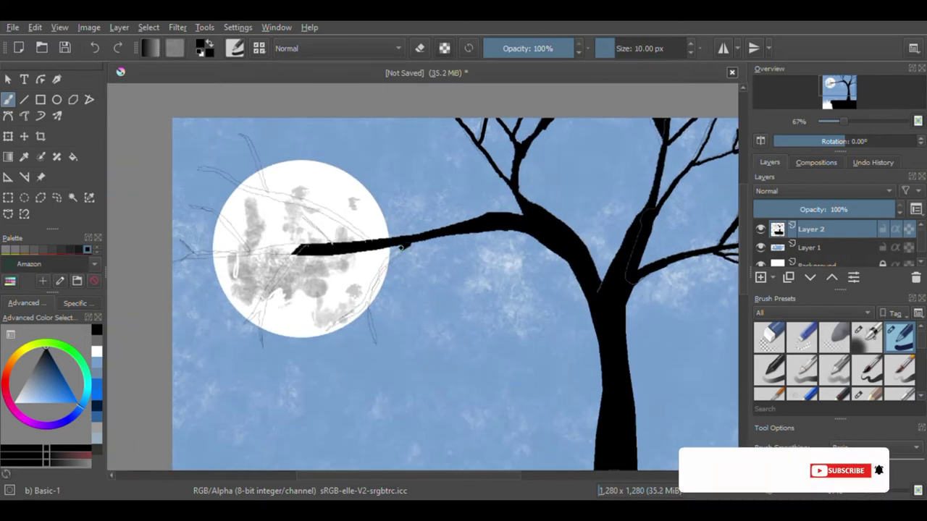
{"action": "left_click_drag", "start_coordinate": [403, 247], "coordinate": [370, 299]}
- Try thick 40 px strokes below the branch and an upward extension, undoing each
{"action": "left_click", "coordinate": [867, 369]}
{"action": "left_click", "coordinate": [365, 240]}
{"action": "key", "text": "ctrl+z"}
{"action": "left_click_drag", "start_coordinate": [493, 269], "coordinate": [403, 395]}
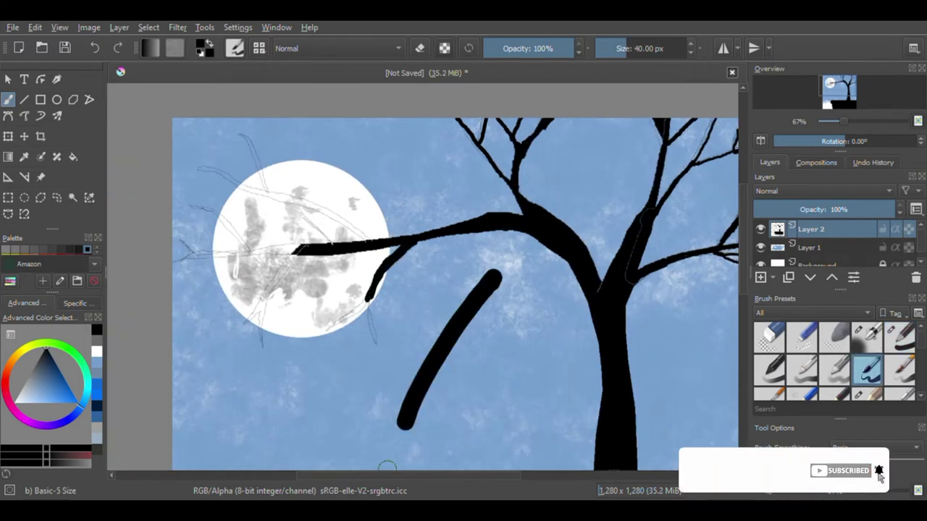
{"action": "key", "text": "ctrl+z"}
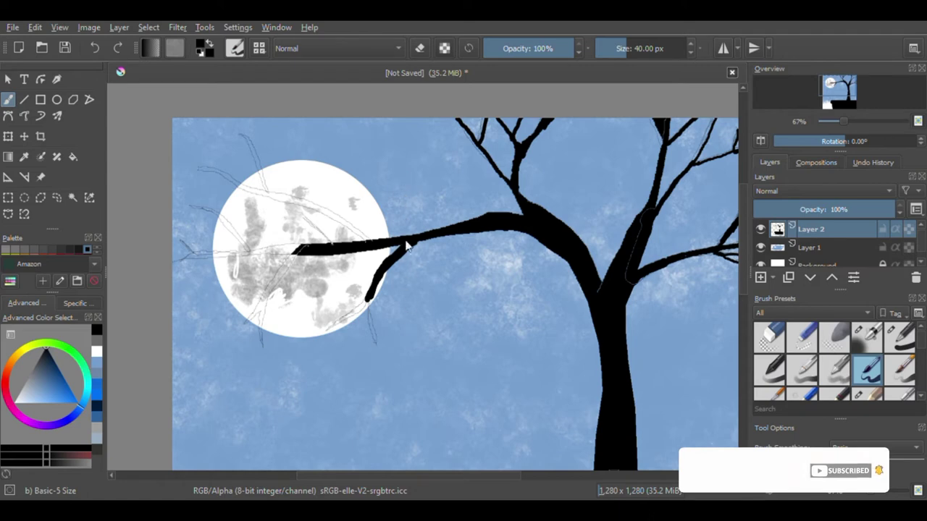
{"action": "left_click_drag", "start_coordinate": [523, 259], "coordinate": [469, 434]}
{"action": "left_click_drag", "start_coordinate": [446, 312], "coordinate": [409, 438]}
{"action": "left_click_drag", "start_coordinate": [420, 312], "coordinate": [356, 438]}
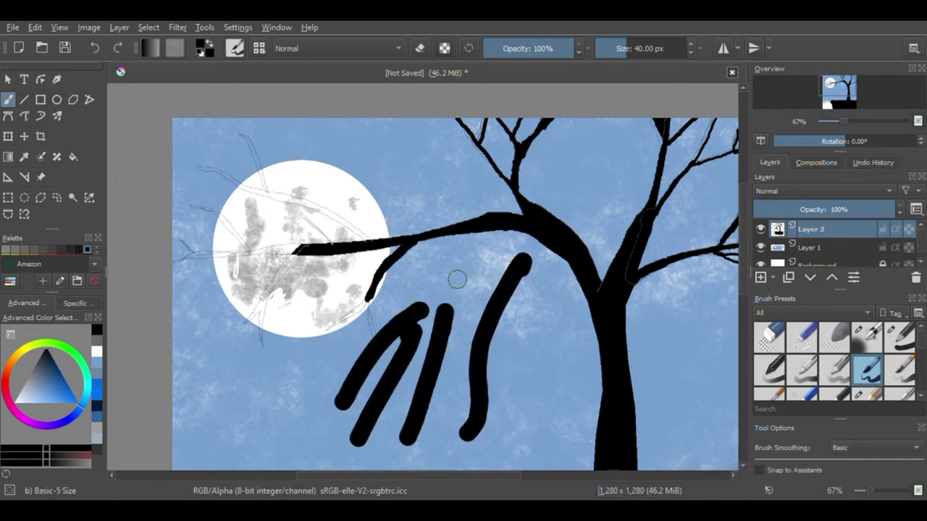
{"action": "key", "text": "ctrl+z"}
{"action": "key", "text": "ctrl+z"}
{"action": "key", "text": "ctrl+z"}
{"action": "left_click_drag", "start_coordinate": [291, 265], "coordinate": [382, 145]}
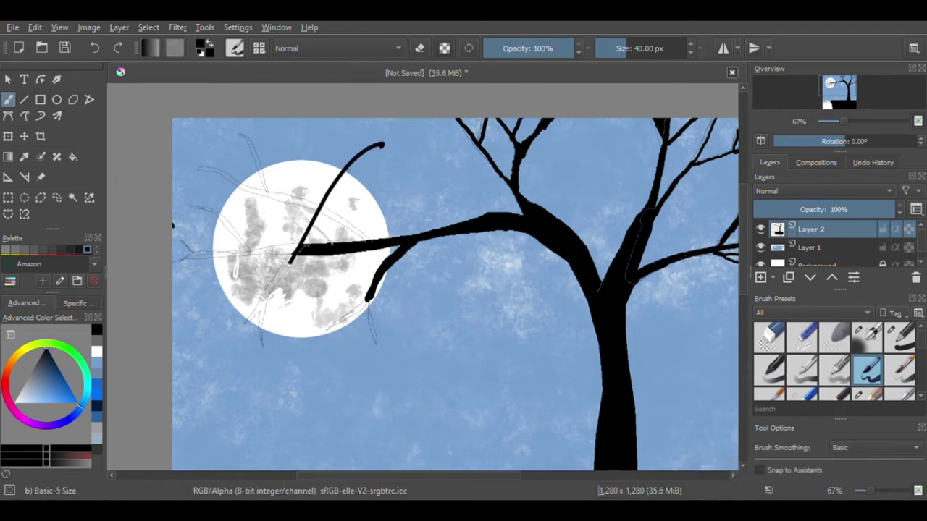
{"action": "key", "text": "ctrl+z"}
- Paint thin black branches and twigs crossing the moon
{"action": "left_click_drag", "start_coordinate": [307, 248], "coordinate": [172, 262]}
{"action": "mouse_move", "coordinate": [194, 255]}
{"action": "left_mouse_down"}
{"action": "mouse_move", "coordinate": [172, 235]}
{"action": "mouse_move", "coordinate": [293, 249]}
{"action": "left_mouse_up"}
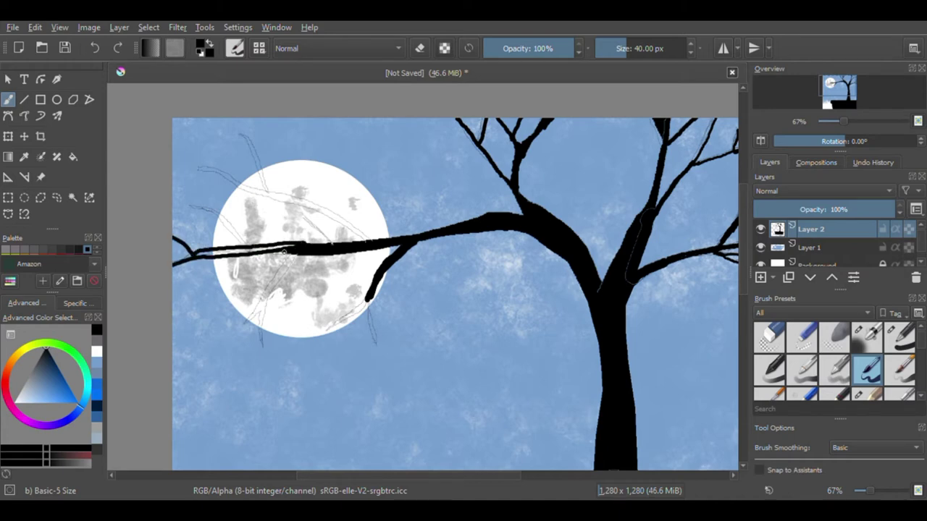
{"action": "mouse_move", "coordinate": [213, 253]}
{"action": "left_mouse_down"}
{"action": "mouse_move", "coordinate": [302, 247]}
{"action": "mouse_move", "coordinate": [238, 253]}
{"action": "mouse_move", "coordinate": [239, 320]}
{"action": "left_mouse_up"}
{"action": "left_click_drag", "start_coordinate": [294, 256], "coordinate": [258, 346]}
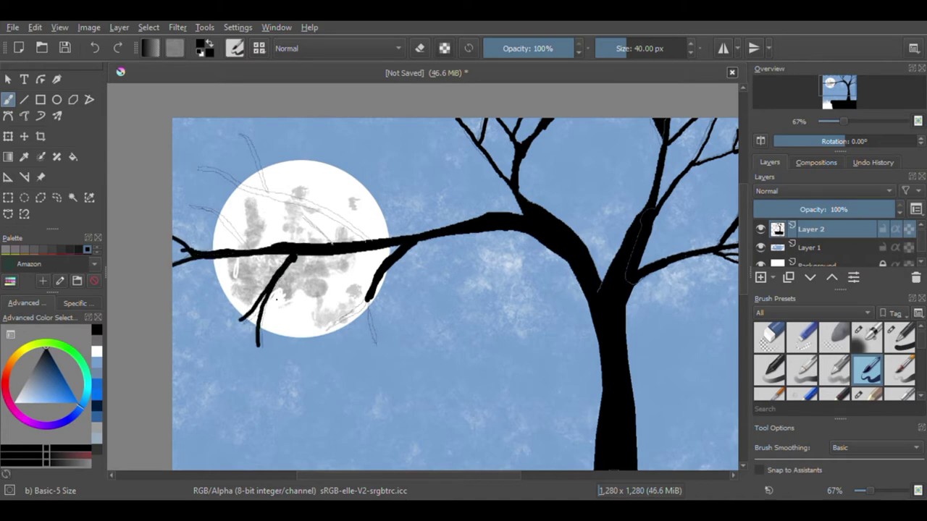
{"action": "left_click_drag", "start_coordinate": [190, 208], "coordinate": [250, 250]}
{"action": "mouse_move", "coordinate": [197, 168]}
{"action": "left_mouse_down"}
{"action": "mouse_move", "coordinate": [369, 239]}
{"action": "mouse_move", "coordinate": [289, 197]}
{"action": "mouse_move", "coordinate": [220, 129]}
{"action": "left_mouse_up"}
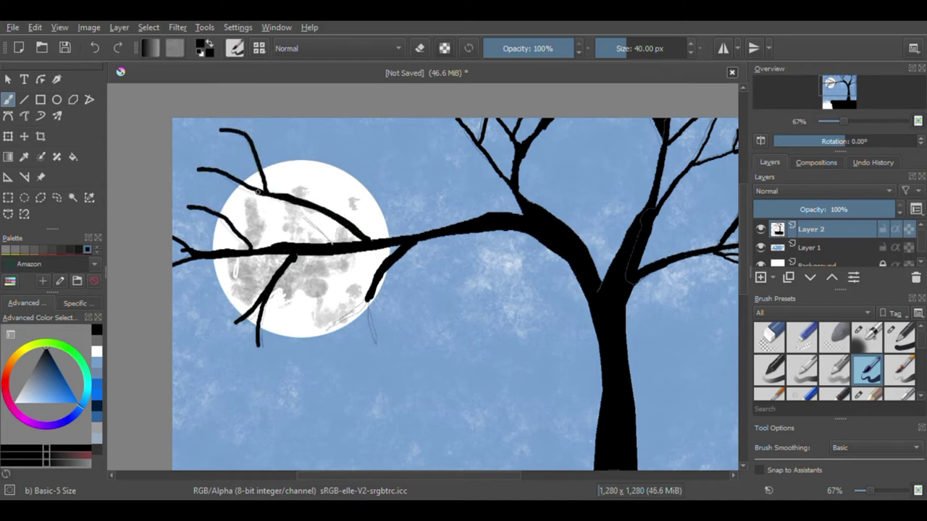
{"action": "left_click_drag", "start_coordinate": [304, 217], "coordinate": [335, 242]}
{"action": "mouse_move", "coordinate": [368, 301]}
{"action": "left_mouse_down"}
{"action": "mouse_move", "coordinate": [326, 332]}
{"action": "mouse_move", "coordinate": [375, 348]}
{"action": "left_mouse_up"}
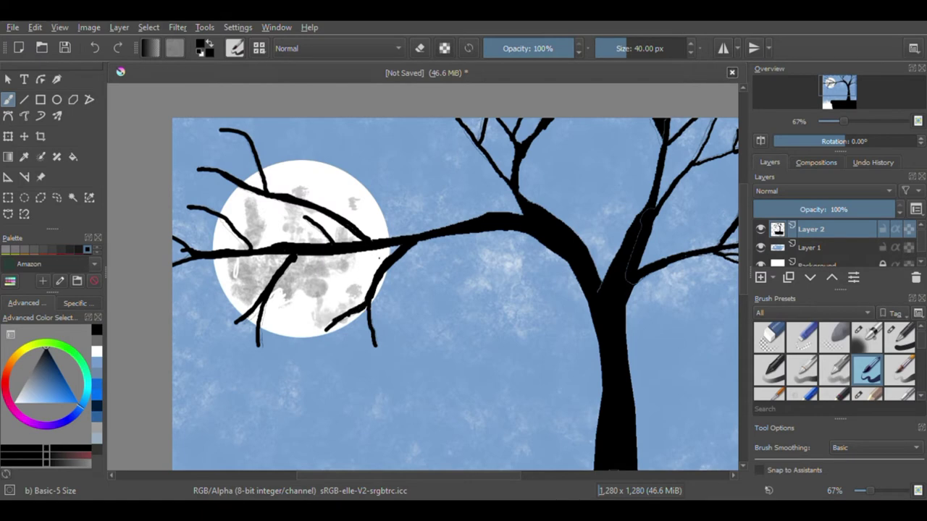
{"action": "key", "text": "minus"}
{"action": "key", "text": "minus"}
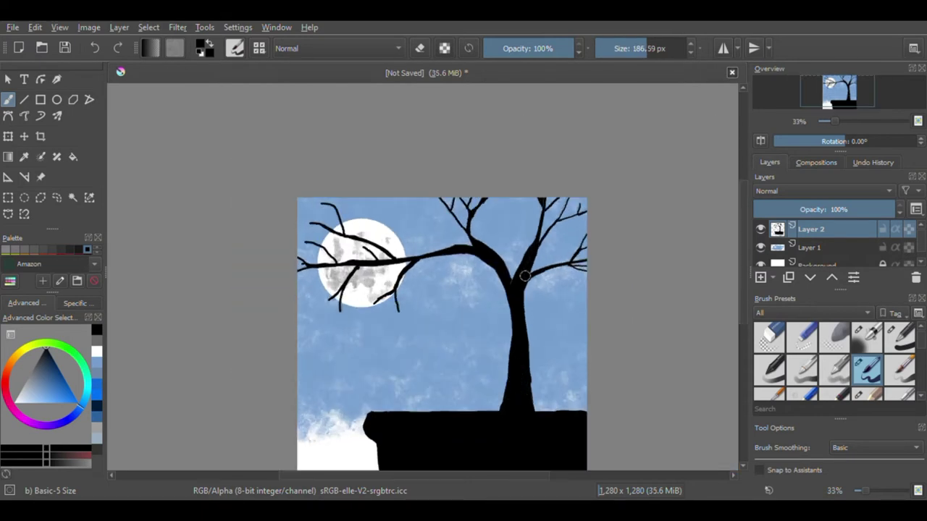
- Add a new figure layer with the fine Pixel Art brush, zoomed on the cliff top
{"action": "key", "text": "slash"}
{"action": "scroll", "coordinate": [916, 377], "scroll_direction": "down", "scroll_amount": 3}
{"action": "scroll", "coordinate": [916, 377], "scroll_direction": "down", "scroll_amount": 3}
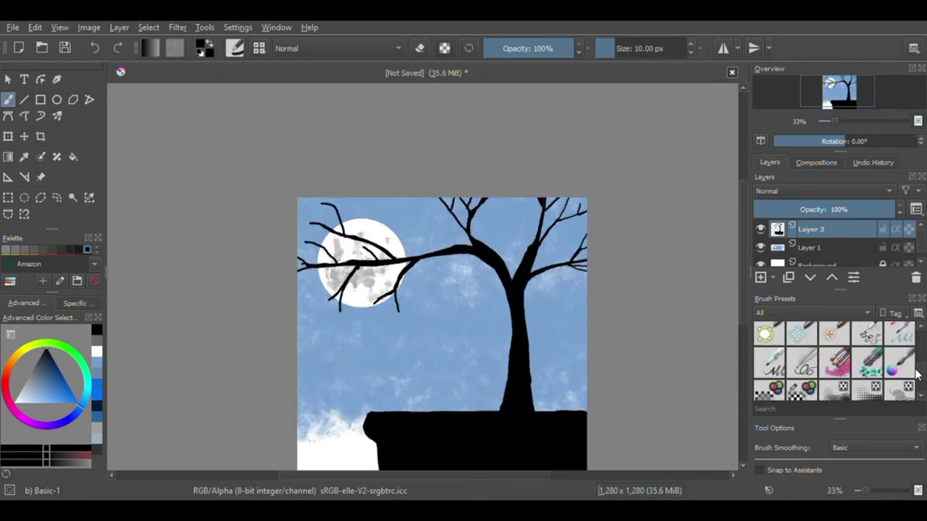
{"action": "key", "text": "Insert"}
{"action": "scroll", "coordinate": [921, 378], "scroll_direction": "up", "scroll_amount": 3}
{"action": "left_click", "coordinate": [801, 362]}
{"action": "key", "text": "plus"}
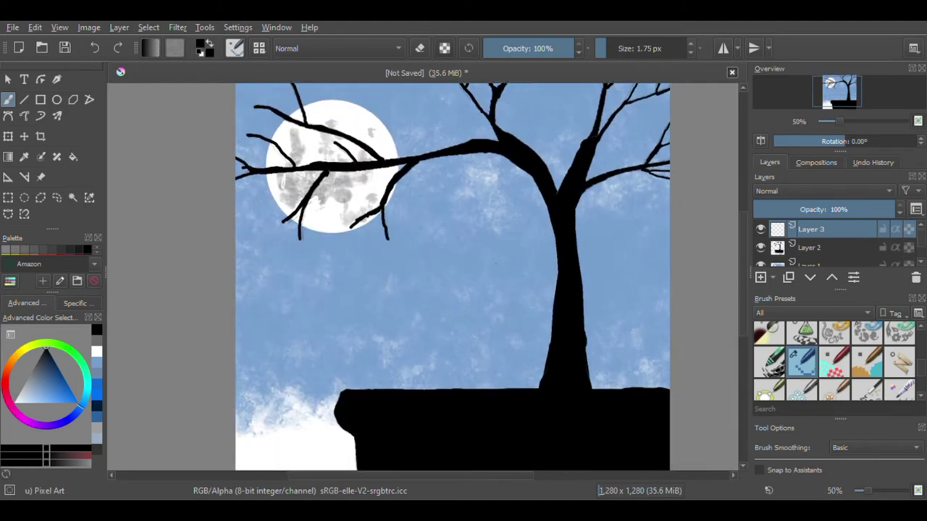
{"action": "key", "text": "plus"}
{"action": "key", "text": "plus"}
{"action": "left_click_drag", "start_coordinate": [588, 306], "coordinate": [574, 255]}
- Draw a vertical guide line with two tick marks and a wavy line above the cliff
{"action": "key", "text": "v"}
{"action": "left_click_drag", "start_coordinate": [538, 161], "coordinate": [543, 460]}
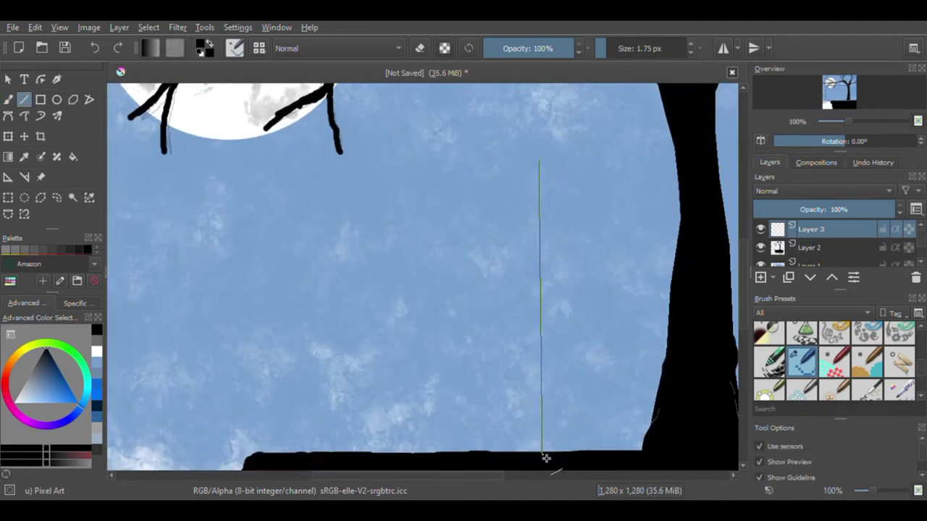
{"action": "left_click_drag", "start_coordinate": [534, 240], "coordinate": [546, 245]}
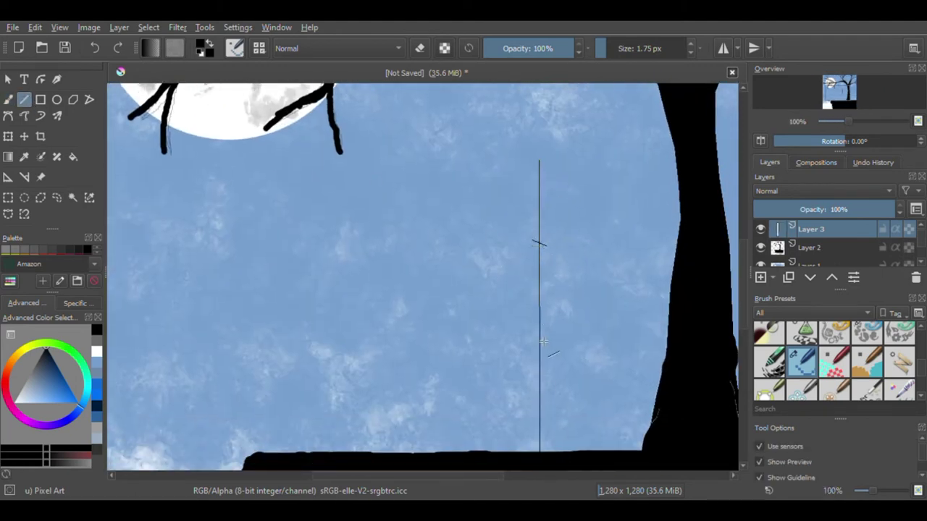
{"action": "left_click_drag", "start_coordinate": [534, 317], "coordinate": [547, 317]}
{"action": "key", "text": "b"}
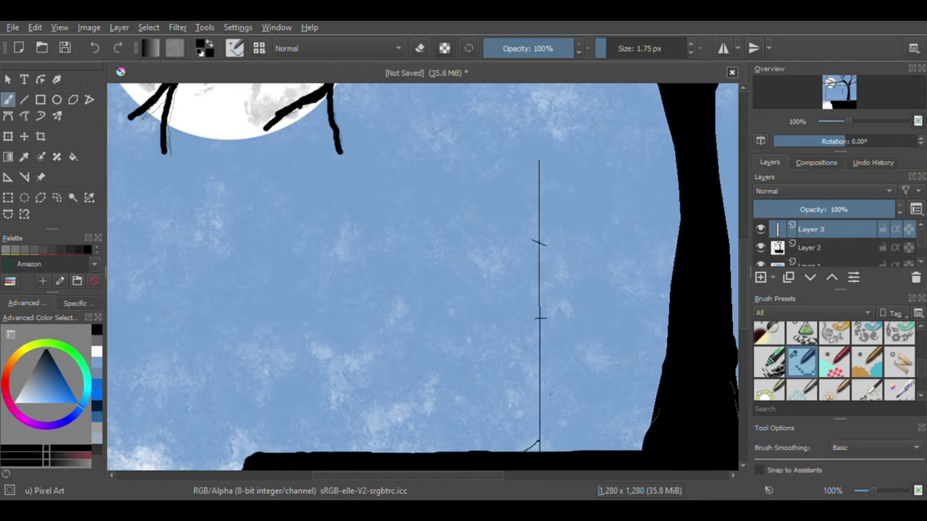
{"action": "left_click_drag", "start_coordinate": [501, 371], "coordinate": [582, 371]}
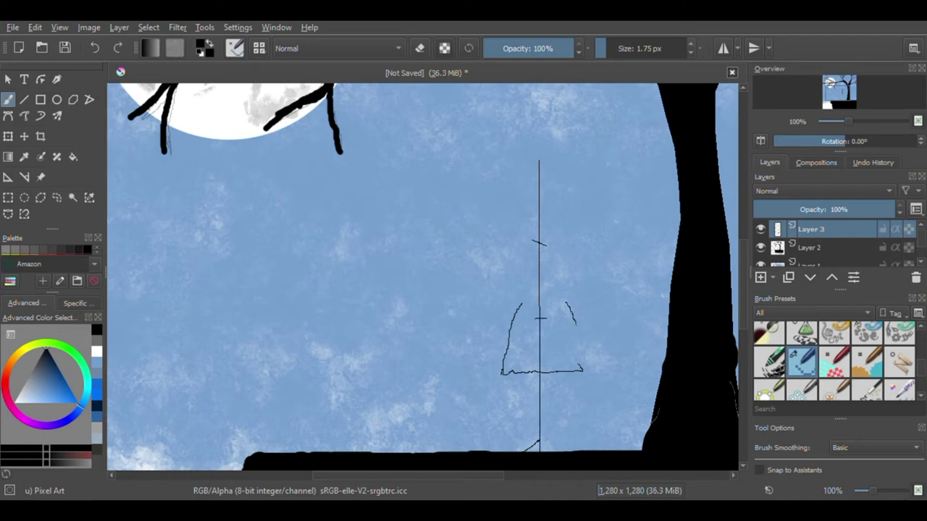
- Draw the mirrored head and shoulder outline with horizontal mirroring centred on the guide
{"action": "left_click", "coordinate": [722, 48]}
{"action": "left_click_drag", "start_coordinate": [470, 129], "coordinate": [538, 127]}
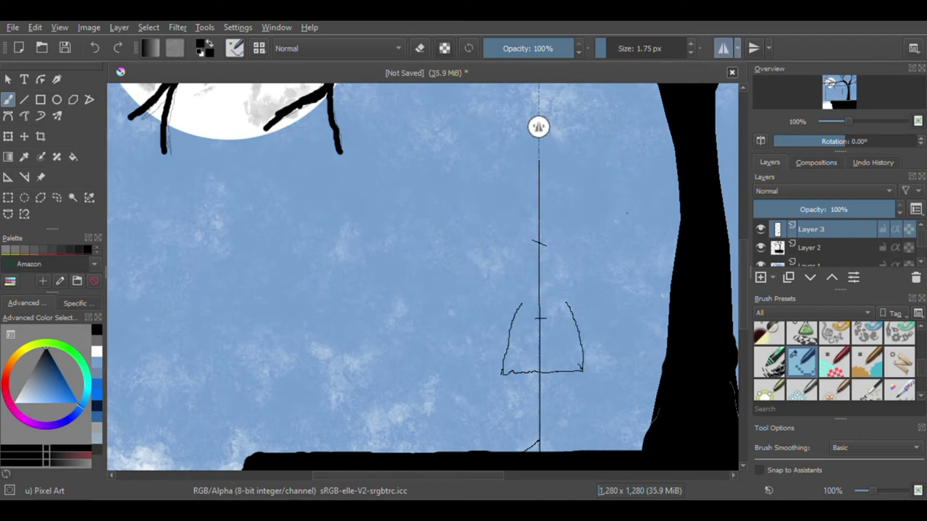
{"action": "mouse_move", "coordinate": [555, 303]}
{"action": "left_mouse_down"}
{"action": "mouse_move", "coordinate": [569, 328]}
{"action": "mouse_move", "coordinate": [496, 338]}
{"action": "mouse_move", "coordinate": [525, 389]}
{"action": "left_mouse_up"}
{"action": "key", "text": "ctrl+z"}
{"action": "key", "text": "ctrl+z"}
{"action": "key", "text": "ctrl+z"}
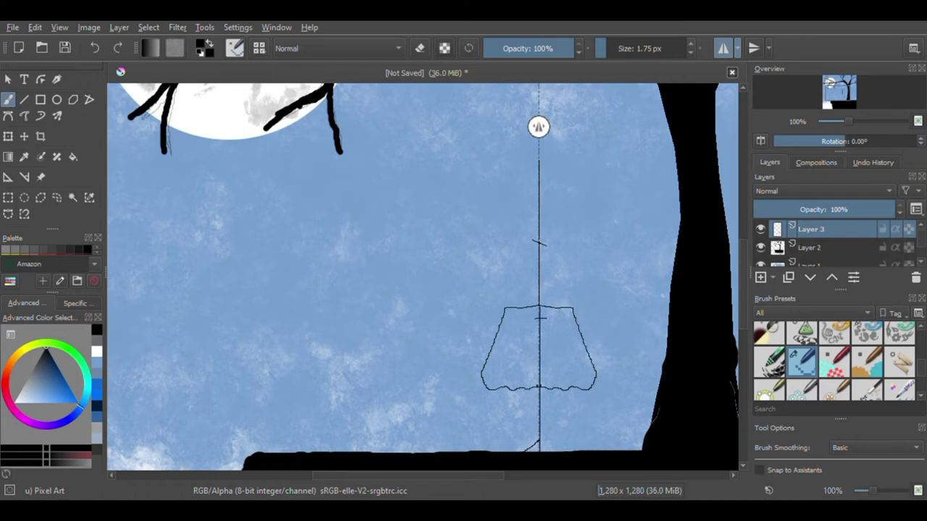
{"action": "left_click_drag", "start_coordinate": [527, 230], "coordinate": [507, 304]}
{"action": "left_click", "coordinate": [722, 48]}
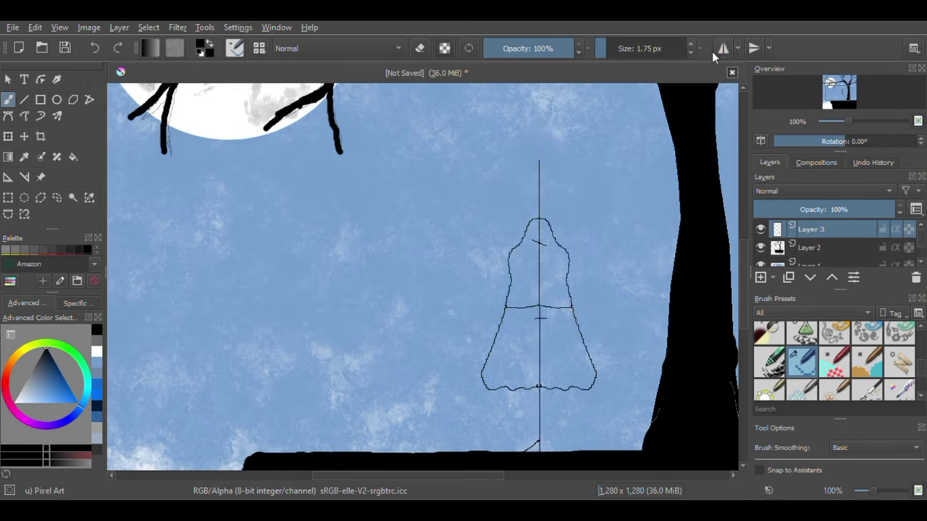
- Refine the right outline of the head with the fine Pixel Art brush
{"action": "scroll", "coordinate": [919, 351], "scroll_direction": "down", "scroll_amount": 3}
{"action": "right_click", "coordinate": [593, 276]}
{"action": "left_click", "coordinate": [594, 184]}
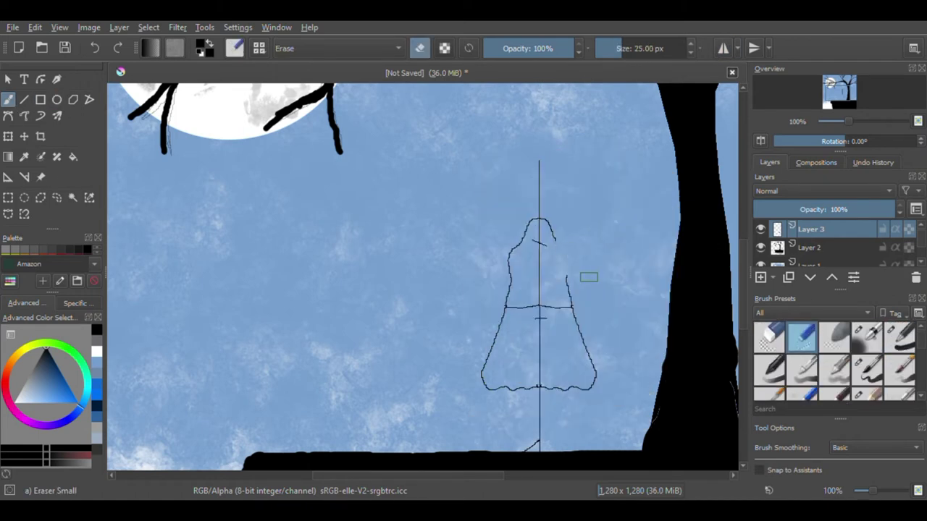
{"action": "right_click", "coordinate": [593, 248]}
{"action": "key", "text": "/"}
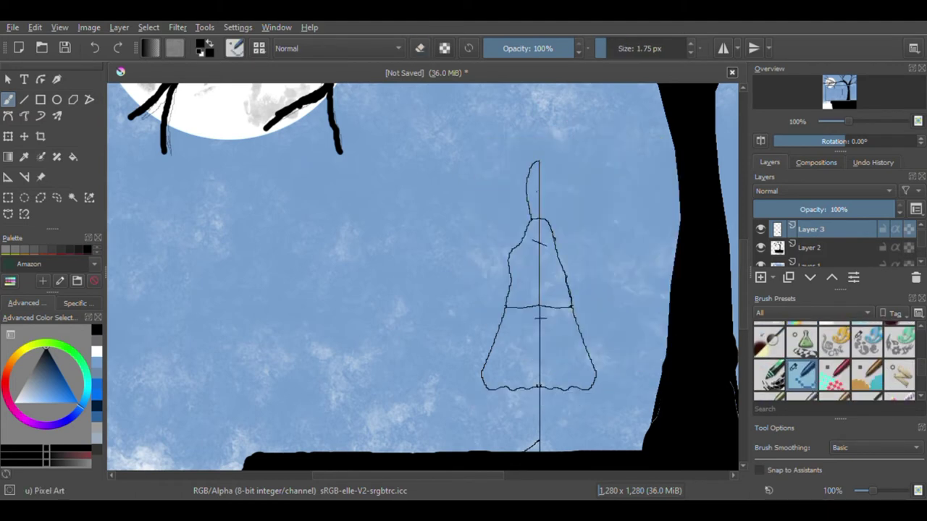
{"action": "left_click_drag", "start_coordinate": [540, 160], "coordinate": [557, 217]}
- Fill the girl's head, upper body and skirt solid black with the Fill tool
{"action": "key", "text": "f"}
{"action": "left_click", "coordinate": [543, 188]}
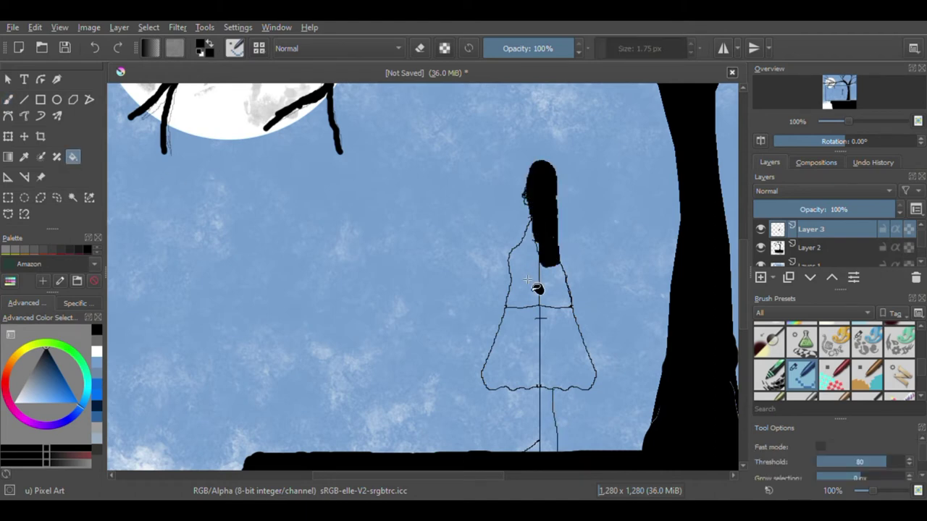
{"action": "left_click", "coordinate": [540, 275]}
{"action": "left_click", "coordinate": [529, 351]}
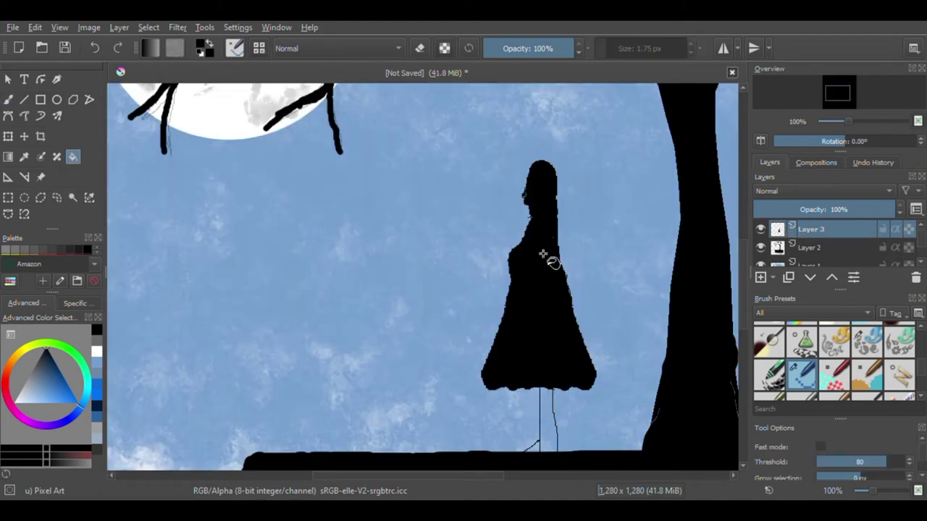
- Paint the girl's legs solid black with Basic-1 and pick the fine Basic-5 Size brush for hair
{"action": "left_click", "coordinate": [8, 99]}
{"action": "left_click_drag", "start_coordinate": [554, 387], "coordinate": [547, 446]}
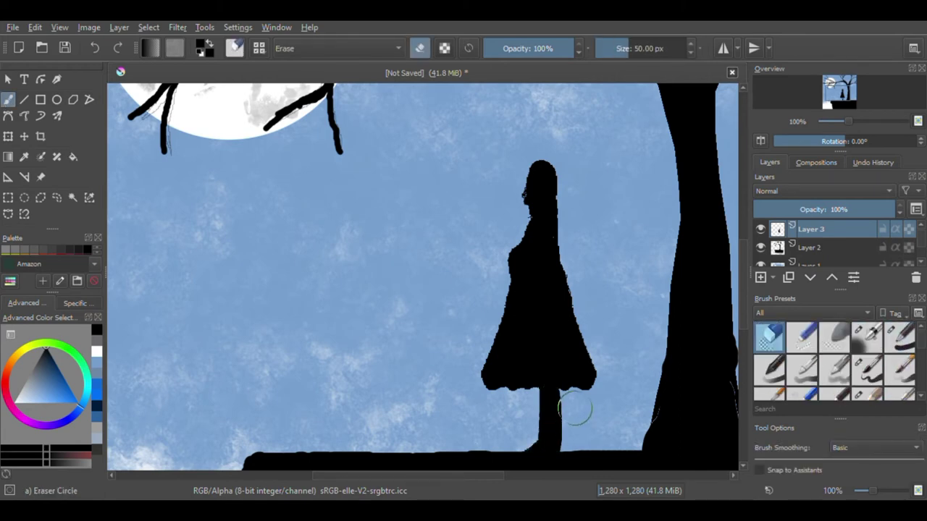
{"action": "key", "text": "e"}
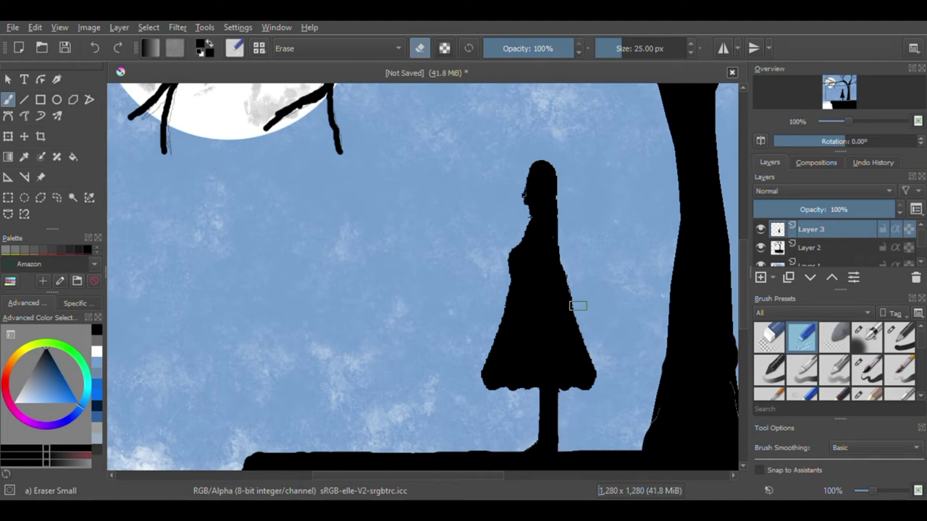
{"action": "left_click", "coordinate": [866, 369]}
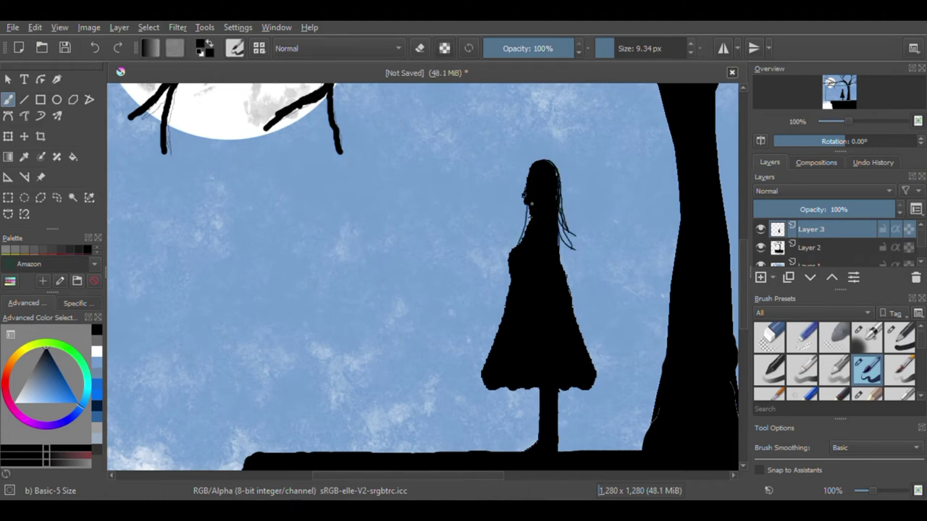
- Shrink the brush to about 5 px and retouch the head's edge with sky blue
{"action": "left_click_drag", "start_coordinate": [549, 169], "coordinate": [601, 168]}
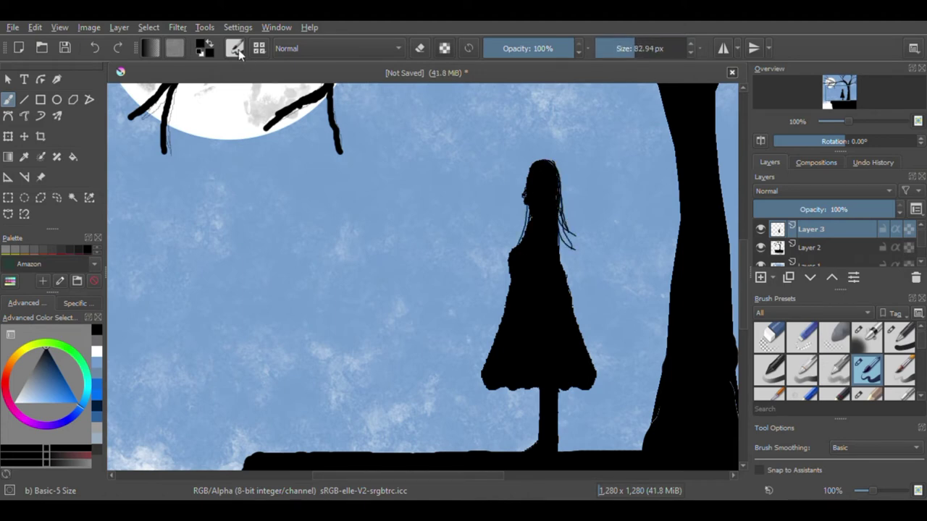
{"action": "left_click_drag", "start_coordinate": [162, 217], "coordinate": [123, 217]}
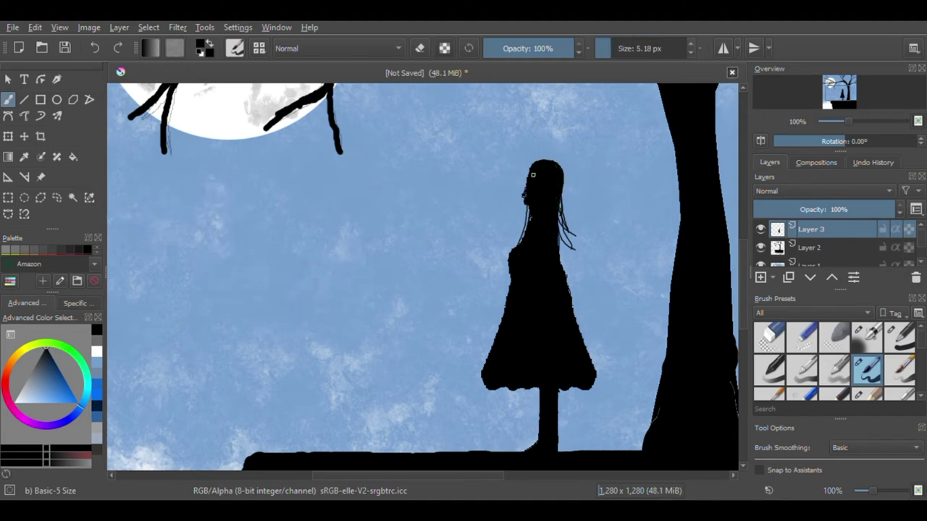
{"action": "left_click", "coordinate": [523, 181], "text": "ctrl"}
{"action": "left_click_drag", "start_coordinate": [527, 173], "coordinate": [524, 181]}
{"action": "left_click", "coordinate": [532, 177], "text": "ctrl"}
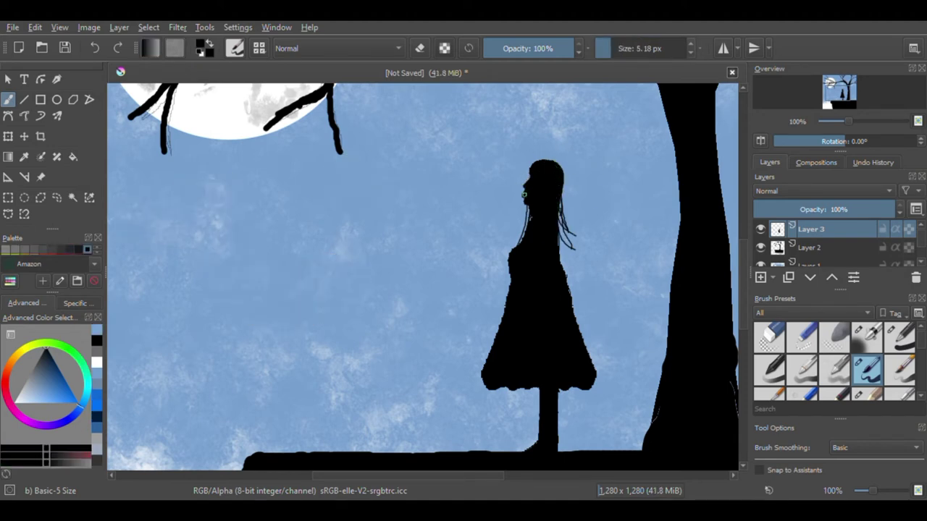
{"action": "scroll", "coordinate": [524, 194], "scroll_direction": "up", "scroll_amount": 4}
{"action": "left_click", "coordinate": [484, 263], "text": "ctrl"}
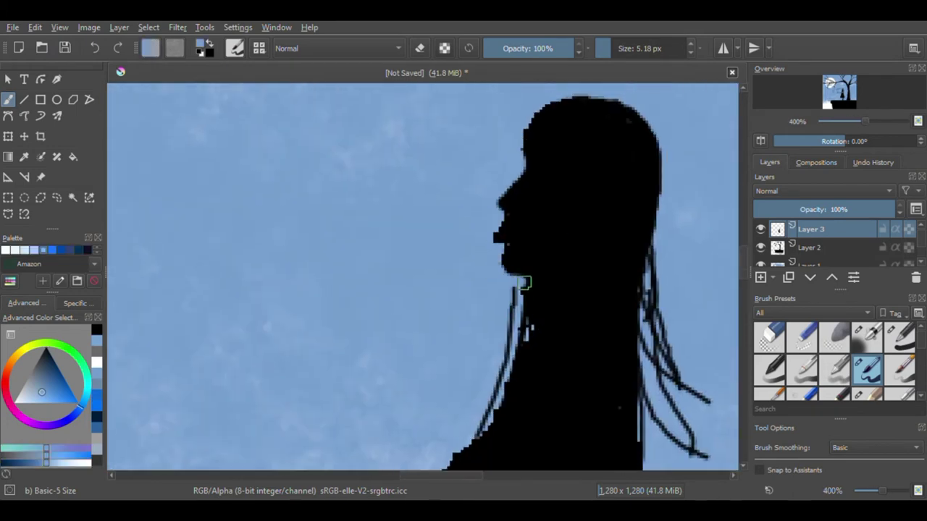
- Reshape the neck's edges, alternating sky blue and black from the silhouette
{"action": "mouse_move", "coordinate": [523, 283]}
{"action": "left_mouse_down"}
{"action": "mouse_move", "coordinate": [514, 365]}
{"action": "mouse_move", "coordinate": [480, 367]}
{"action": "left_mouse_up"}
{"action": "scroll", "coordinate": [480, 366], "scroll_direction": "down", "scroll_amount": 5}
{"action": "left_click_drag", "start_coordinate": [536, 188], "coordinate": [493, 306]}
{"action": "left_click_drag", "start_coordinate": [500, 253], "coordinate": [480, 313]}
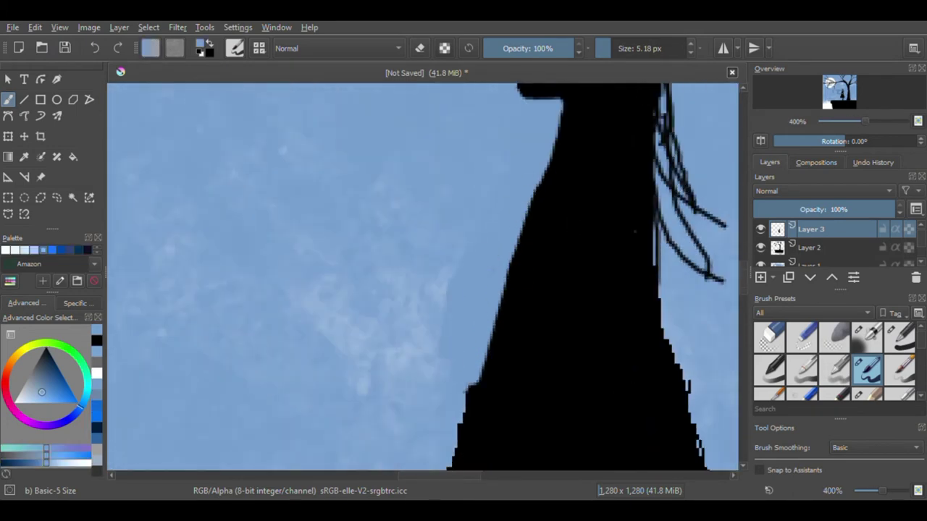
{"action": "left_click", "coordinate": [551, 173], "text": "ctrl"}
{"action": "left_click_drag", "start_coordinate": [535, 181], "coordinate": [514, 243]}
{"action": "left_click", "coordinate": [473, 270], "text": "ctrl"}
{"action": "mouse_move", "coordinate": [507, 283]}
{"action": "left_mouse_down"}
{"action": "mouse_move", "coordinate": [501, 331]}
{"action": "mouse_move", "coordinate": [471, 406]}
{"action": "left_mouse_up"}
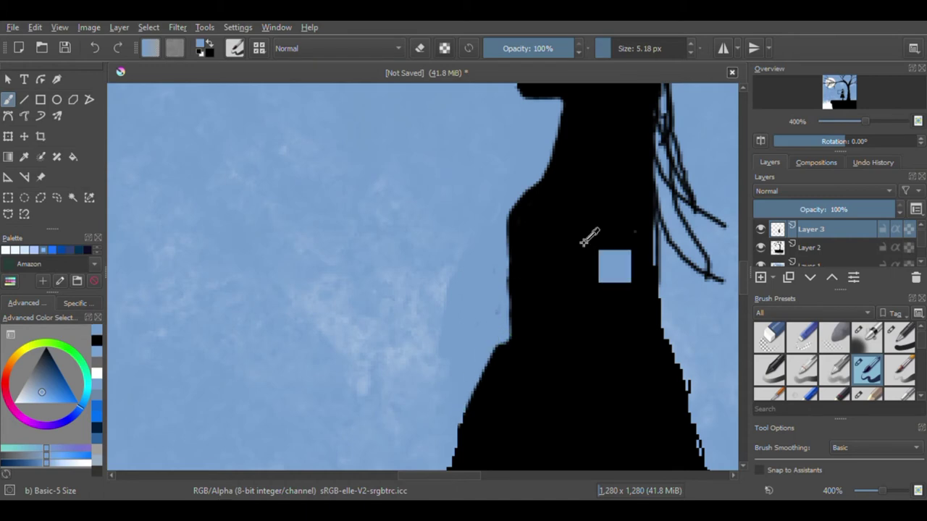
- Touch up the chin, undo the stray black block, return to Basic-1, and zoom out to 50%
{"action": "left_click", "coordinate": [588, 239], "text": "ctrl"}
{"action": "scroll", "coordinate": [588, 239], "scroll_direction": "up", "scroll_amount": 3}
{"action": "left_click_drag", "start_coordinate": [492, 322], "coordinate": [463, 293]}
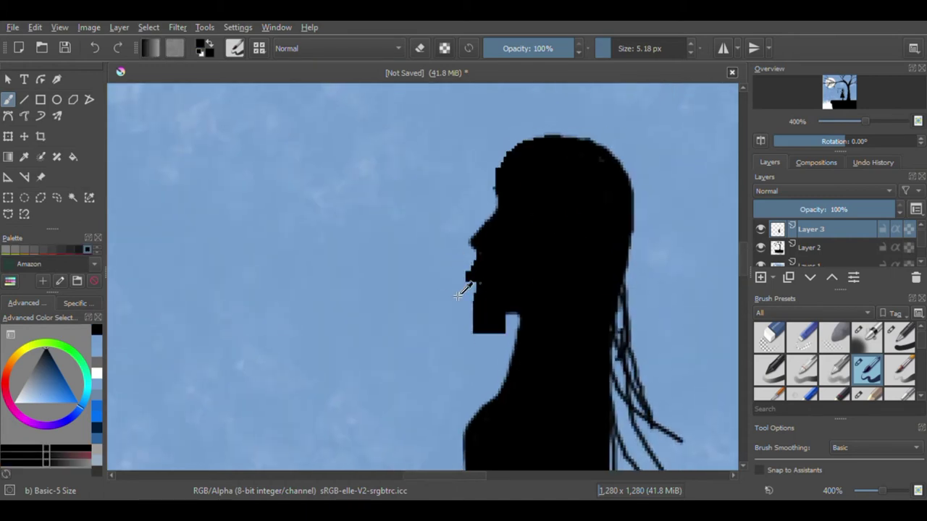
{"action": "key", "text": "ctrl+z"}
{"action": "key", "text": "slash"}
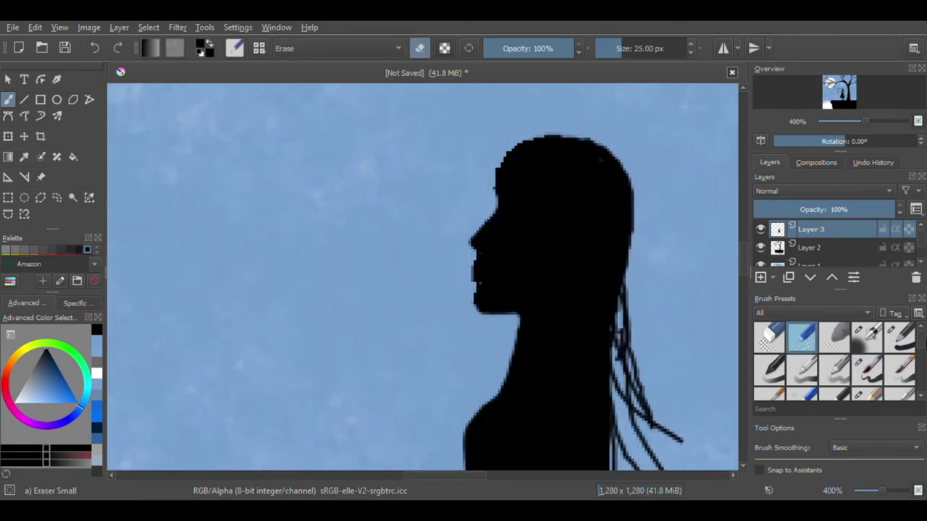
{"action": "key", "text": "slash"}
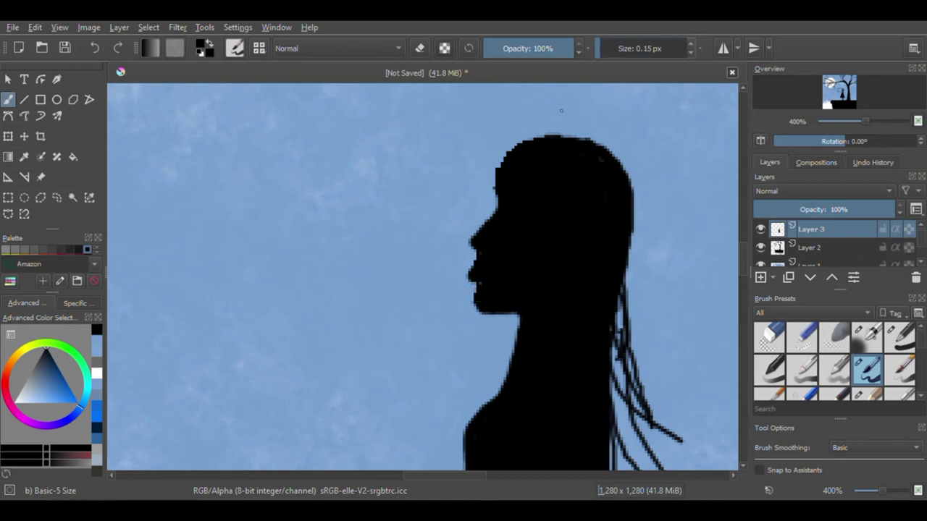
{"action": "key", "text": "slash"}
{"action": "key", "text": "slash"}
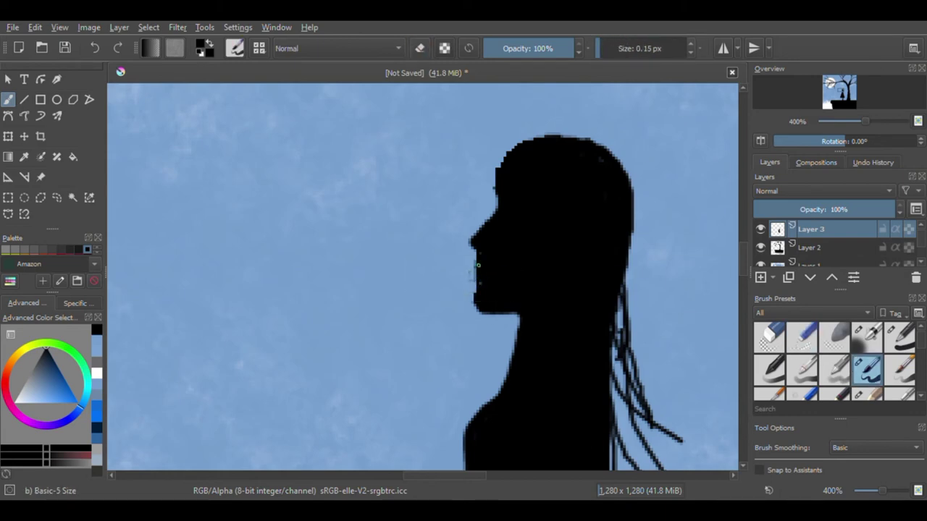
{"action": "key", "text": "slash"}
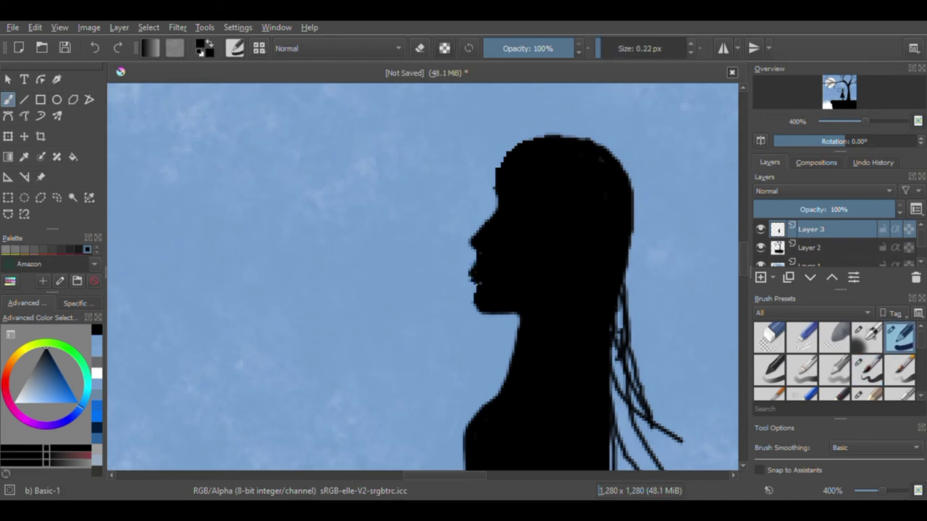
{"action": "key", "text": "minus"}
{"action": "key", "text": "minus"}
{"action": "key", "text": "minus"}
{"action": "key", "text": "minus"}
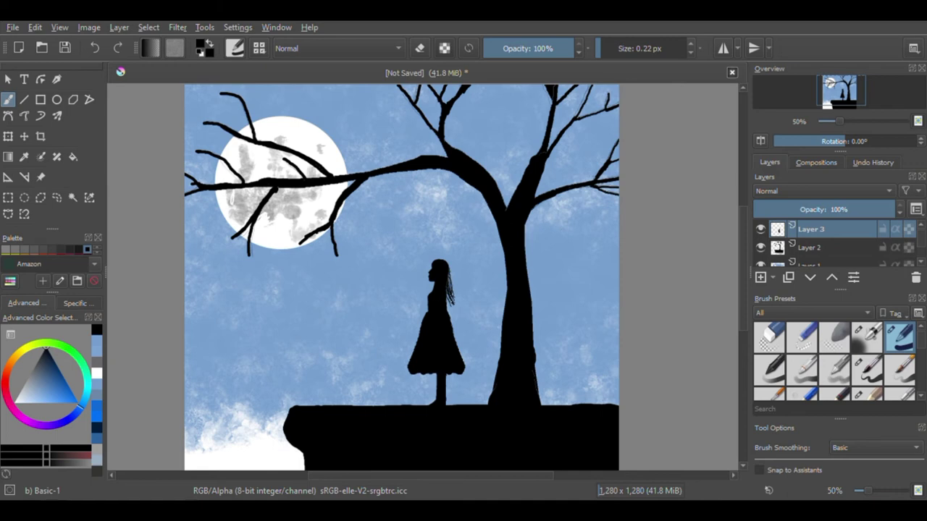
- Paint each of the four butterflies left of the girl solid black on Layer 3
{"action": "scroll", "coordinate": [341, 263], "scroll_direction": "up", "scroll_amount": 2}
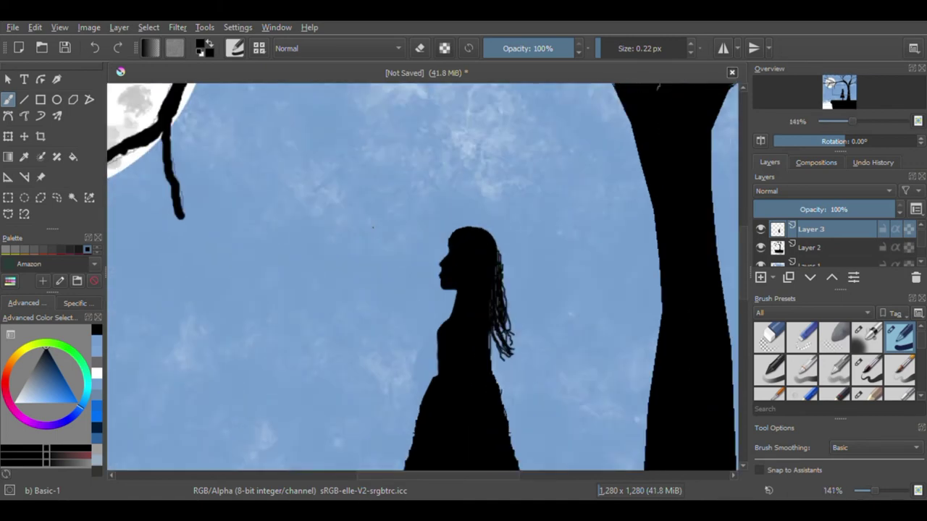
{"action": "scroll", "coordinate": [341, 263], "scroll_direction": "up", "scroll_amount": 1}
{"action": "scroll", "coordinate": [348, 239], "scroll_direction": "up", "scroll_amount": 1}
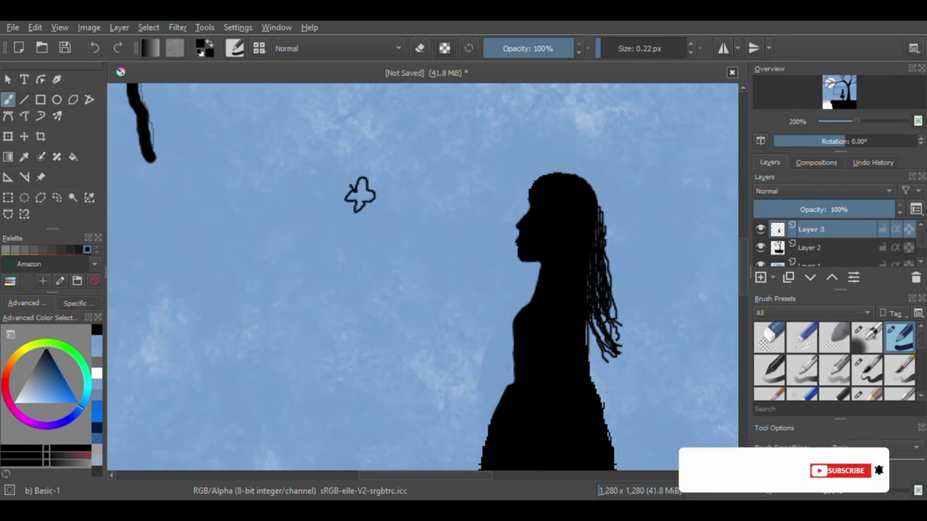
{"action": "left_click_drag", "start_coordinate": [265, 193], "coordinate": [259, 204]}
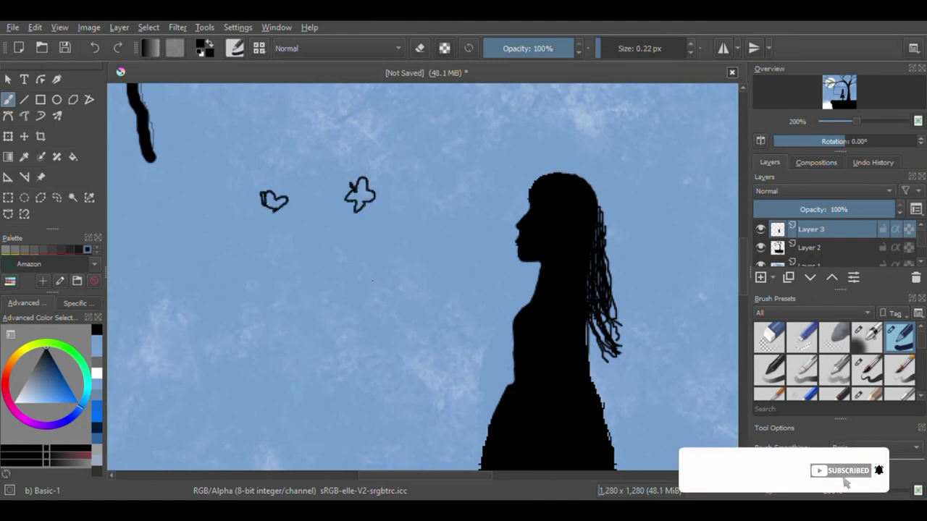
{"action": "left_click_drag", "start_coordinate": [314, 253], "coordinate": [316, 291]}
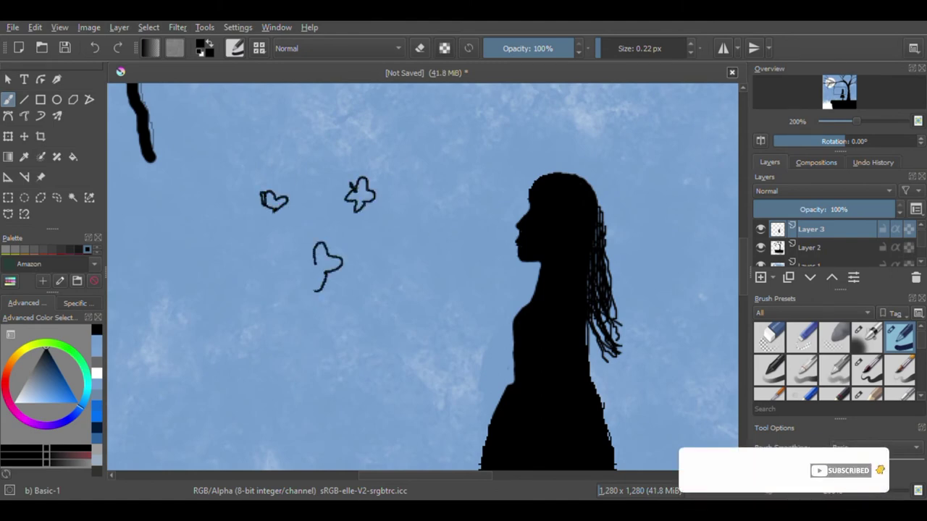
{"action": "left_click_drag", "start_coordinate": [174, 211], "coordinate": [194, 210]}
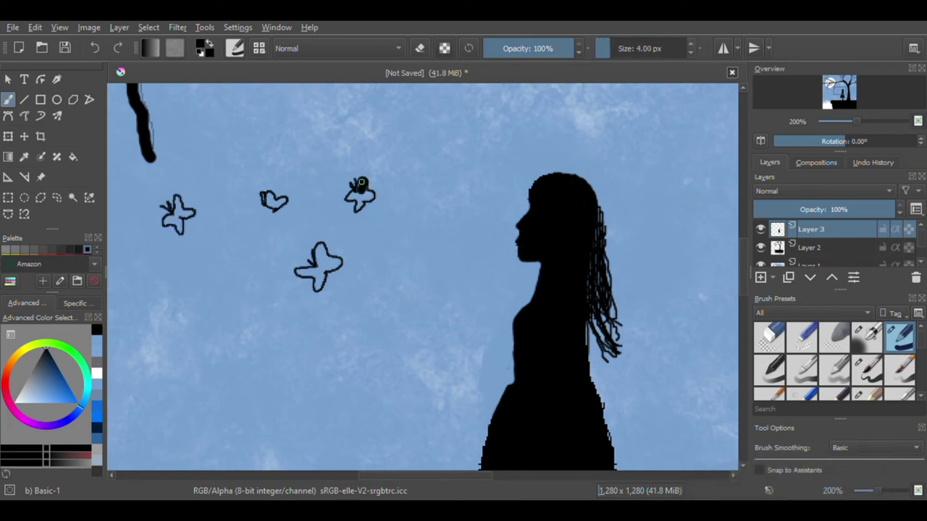
{"action": "mouse_move", "coordinate": [320, 248]}
{"action": "left_mouse_down"}
{"action": "mouse_move", "coordinate": [334, 265]}
{"action": "mouse_move", "coordinate": [325, 270]}
{"action": "left_mouse_up"}
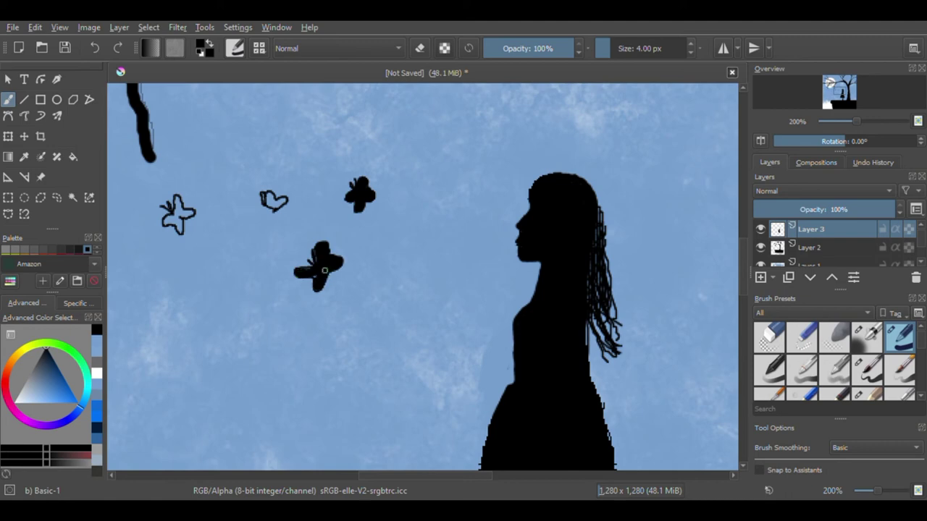
{"action": "left_click_drag", "start_coordinate": [174, 214], "coordinate": [176, 210]}
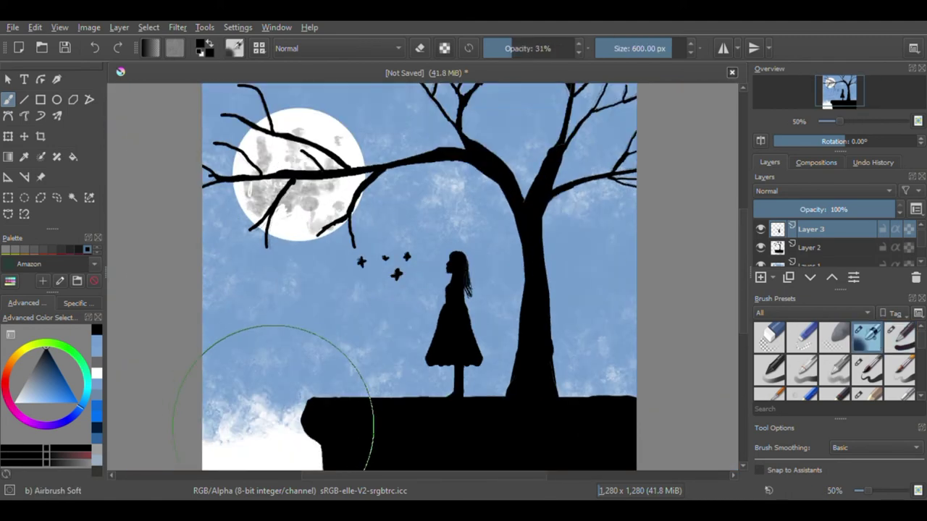
{"action": "left_click", "coordinate": [273, 434], "text": "ctrl"}
{"action": "left_click_drag", "start_coordinate": [553, 48], "coordinate": [502, 48]}
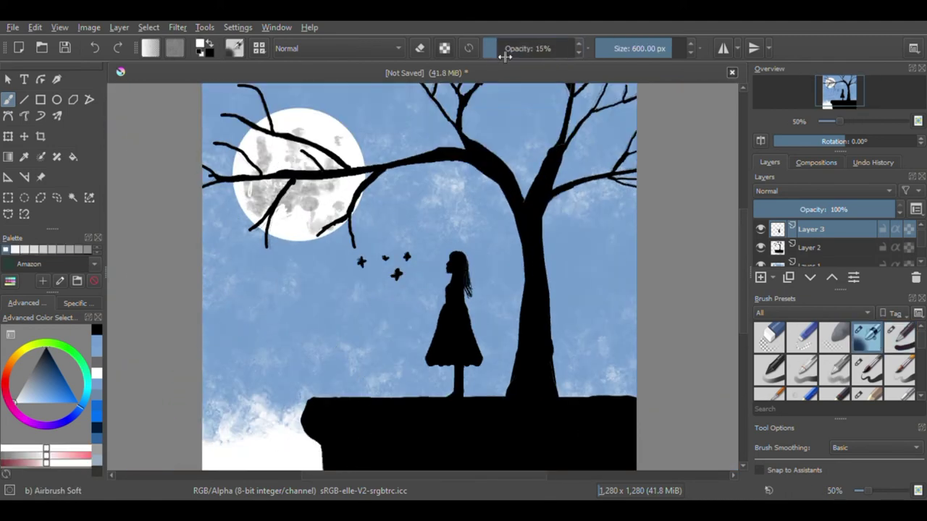
- Airbrush a soft white glow around the moon on Layer 1
{"action": "left_click", "coordinate": [811, 264]}
{"action": "key", "text": "o"}
{"action": "mouse_move", "coordinate": [304, 174]}
{"action": "left_mouse_down"}
{"action": "mouse_move", "coordinate": [297, 167]}
{"action": "mouse_move", "coordinate": [352, 135]}
{"action": "left_mouse_up"}
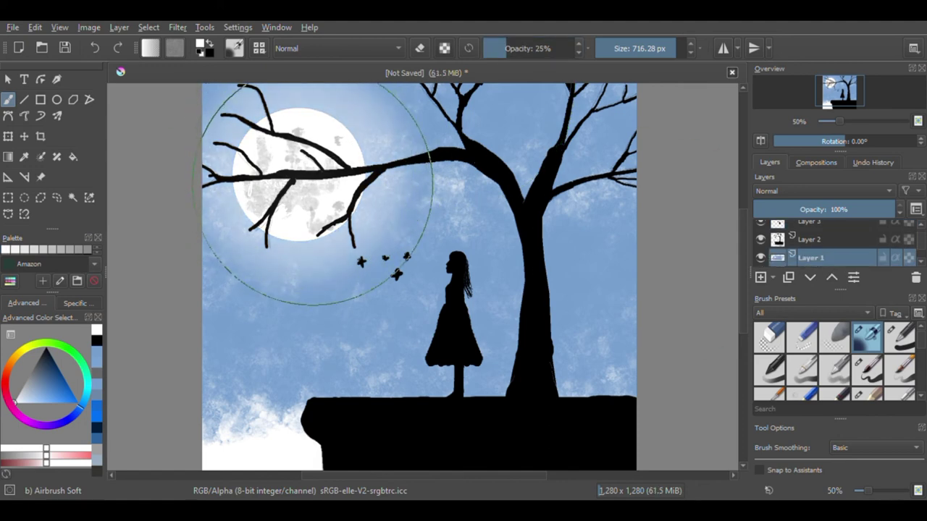
- Airbrush a soft grey highlight down the tree trunk on Layer 2 with a smaller, fainter brush
{"action": "key", "text": "Page_Up"}
{"action": "key", "text": "bracketleft"}
{"action": "key", "text": "bracketleft"}
{"action": "key", "text": "bracketleft"}
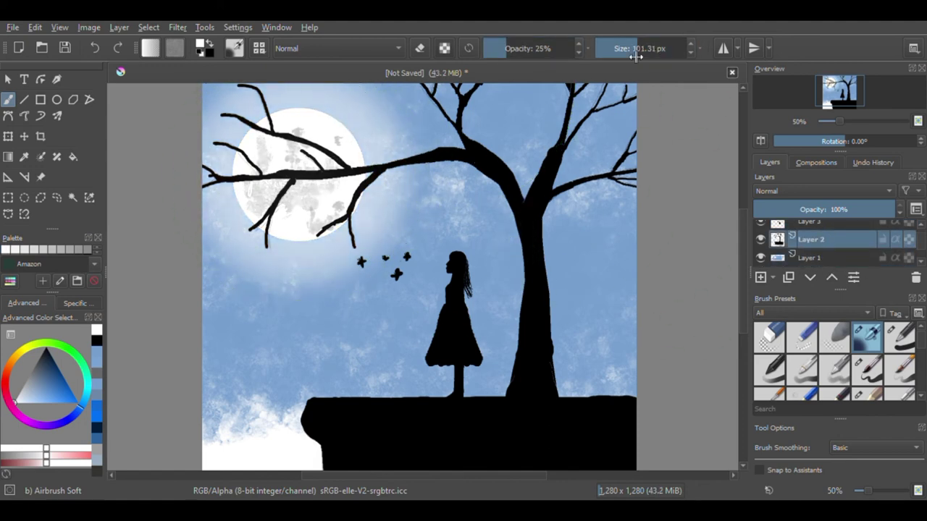
{"action": "left_click_drag", "start_coordinate": [636, 48], "coordinate": [622, 48]}
{"action": "key", "text": "i"}
{"action": "left_click_drag", "start_coordinate": [525, 224], "coordinate": [511, 395]}
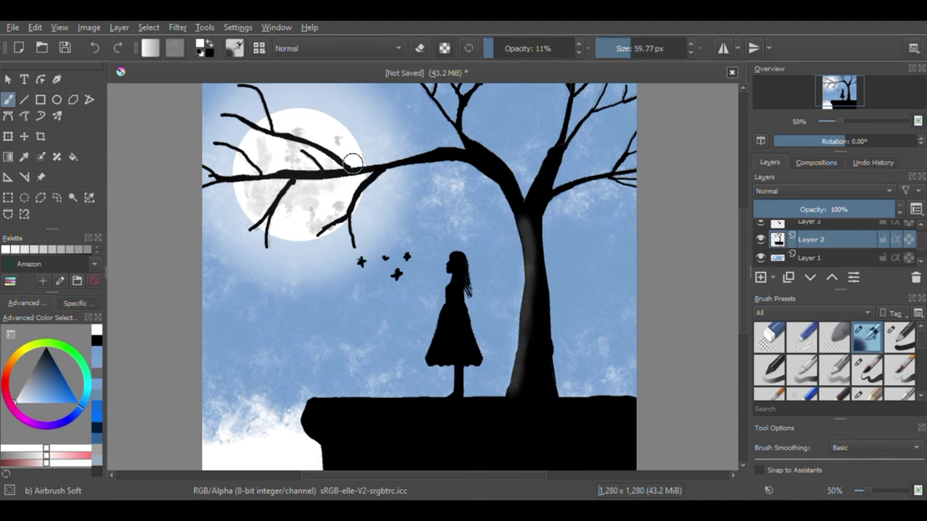
- Select the black tree, girl and cliff by similar colour and airbrush a 6% highlight along the trunk
{"action": "left_click", "coordinate": [89, 197]}
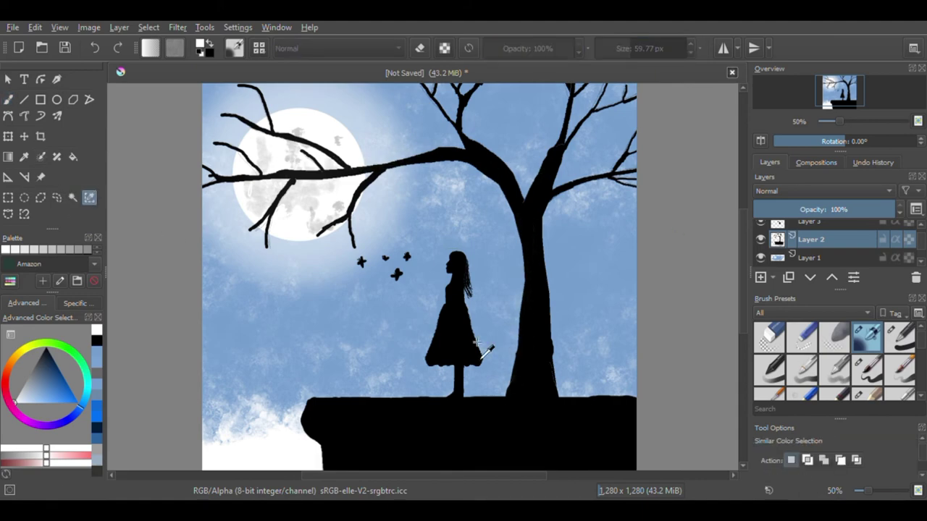
{"action": "left_click", "coordinate": [532, 290]}
{"action": "left_click", "coordinate": [876, 340]}
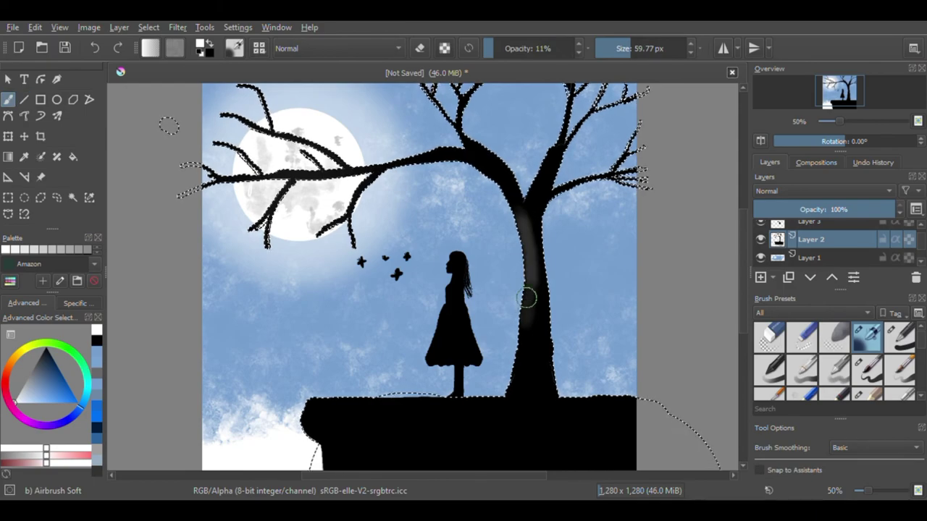
{"action": "left_click_drag", "start_coordinate": [501, 48], "coordinate": [493, 49]}
{"action": "left_click_drag", "start_coordinate": [517, 210], "coordinate": [509, 386]}
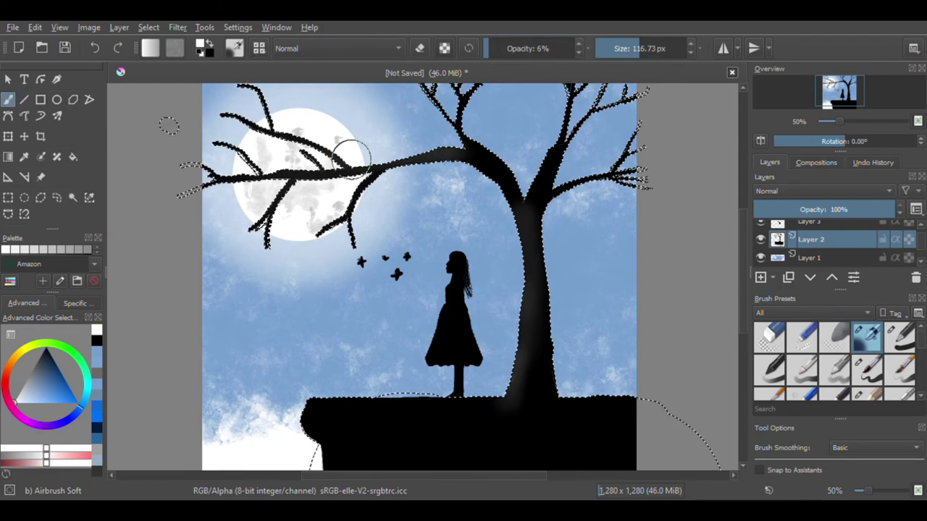
- Highlight the upper branch fork, cliff top and trunk base softly, then clear the selection
{"action": "left_click_drag", "start_coordinate": [467, 155], "coordinate": [568, 165]}
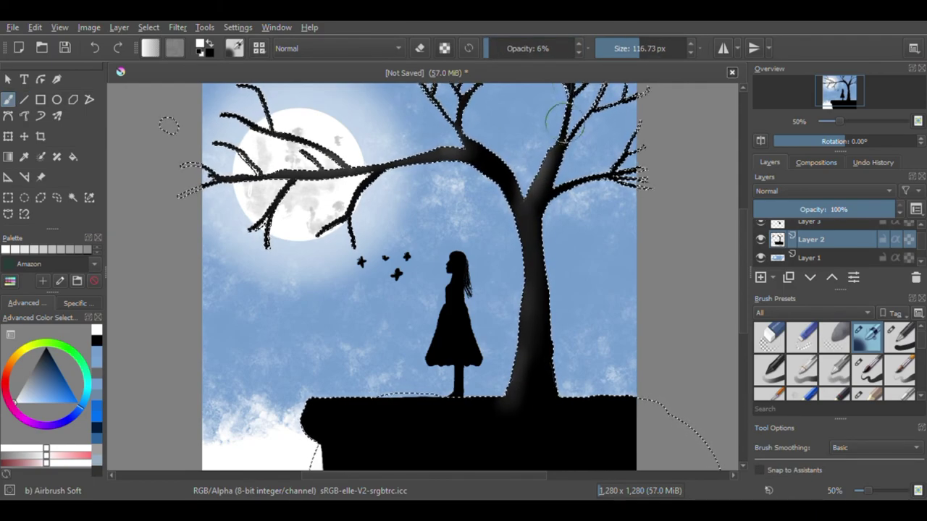
{"action": "left_click_drag", "start_coordinate": [497, 413], "coordinate": [314, 404]}
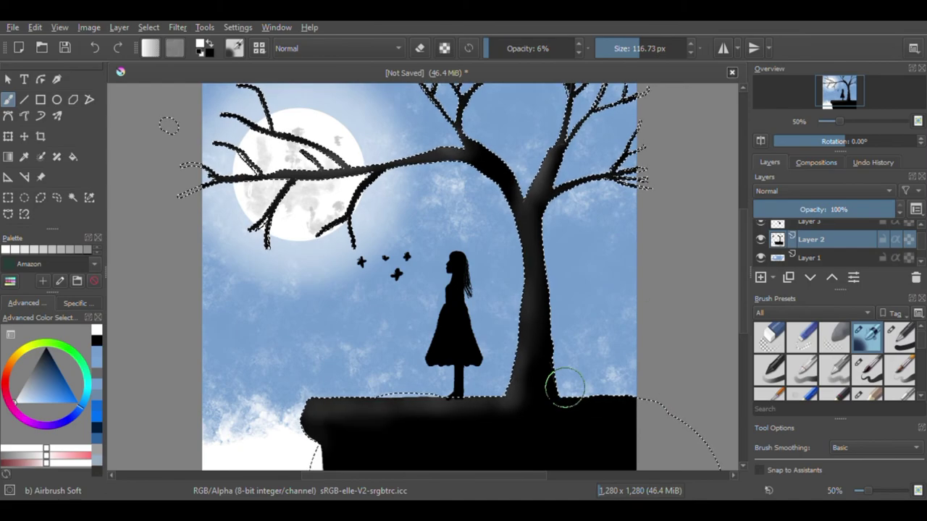
{"action": "left_click_drag", "start_coordinate": [530, 399], "coordinate": [420, 412]}
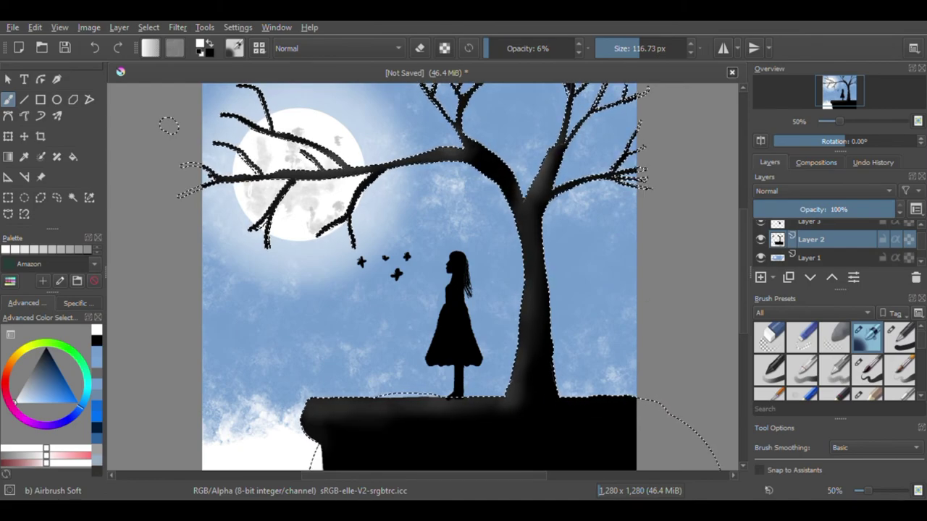
{"action": "left_click", "coordinate": [652, 48]}
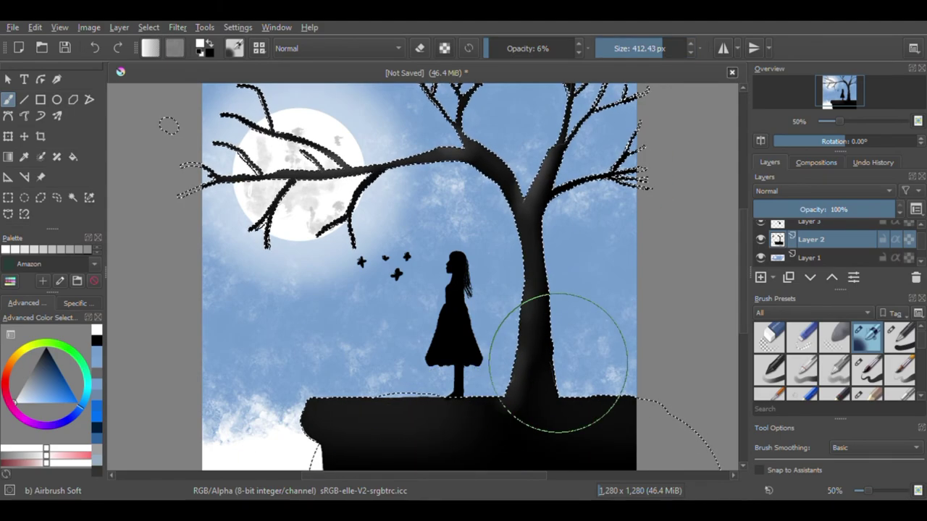
{"action": "key", "text": "ctrl+shift+a"}
{"action": "key", "text": "plus"}
- Select the girl and butterflies by similar colour on Layer 3 and set the soft airbrush to about 75 px
{"action": "key", "text": "shift+s"}
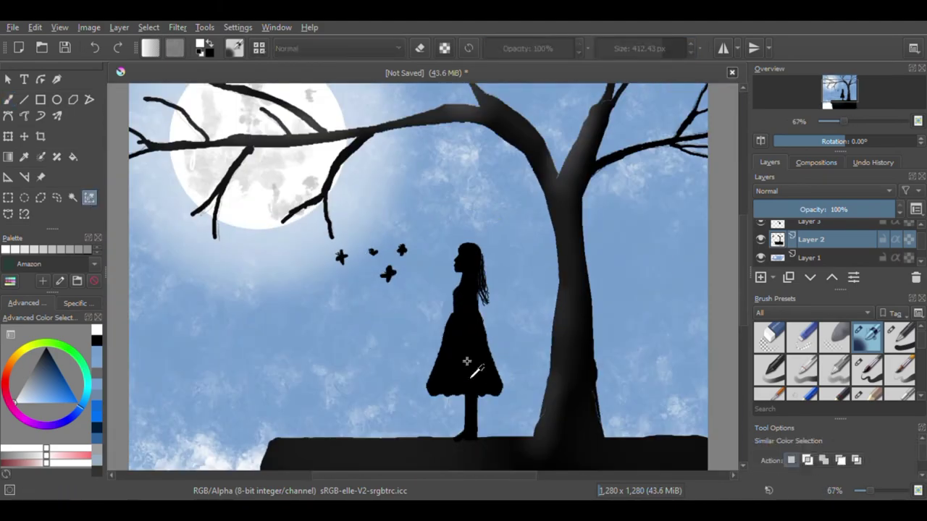
{"action": "left_click", "coordinate": [474, 365]}
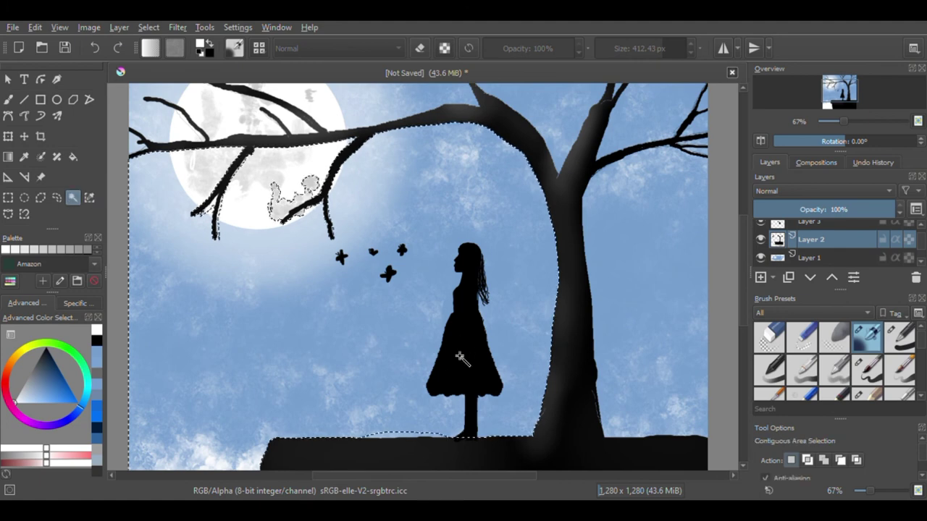
{"action": "key", "text": "Page_Up"}
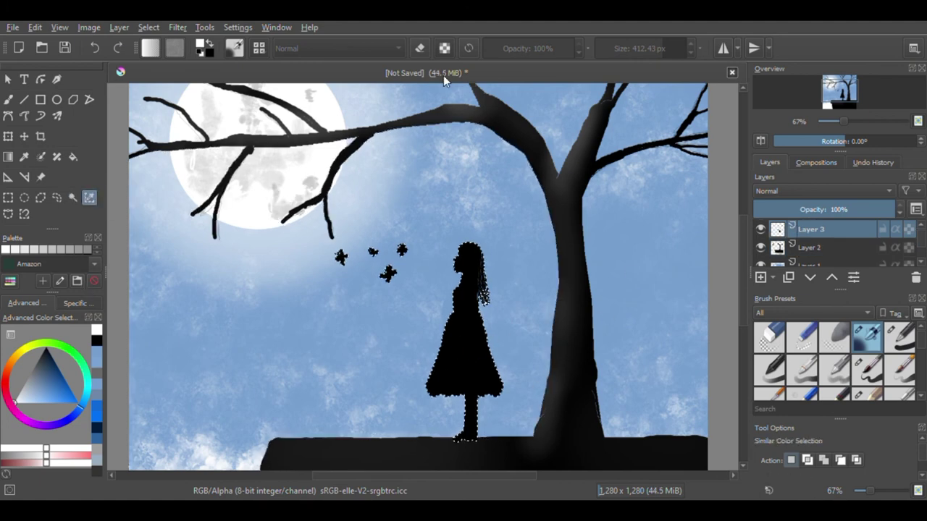
{"action": "key", "text": "b"}
{"action": "left_click_drag", "start_coordinate": [601, 48], "coordinate": [660, 47]}
{"action": "left_click", "coordinate": [660, 48]}
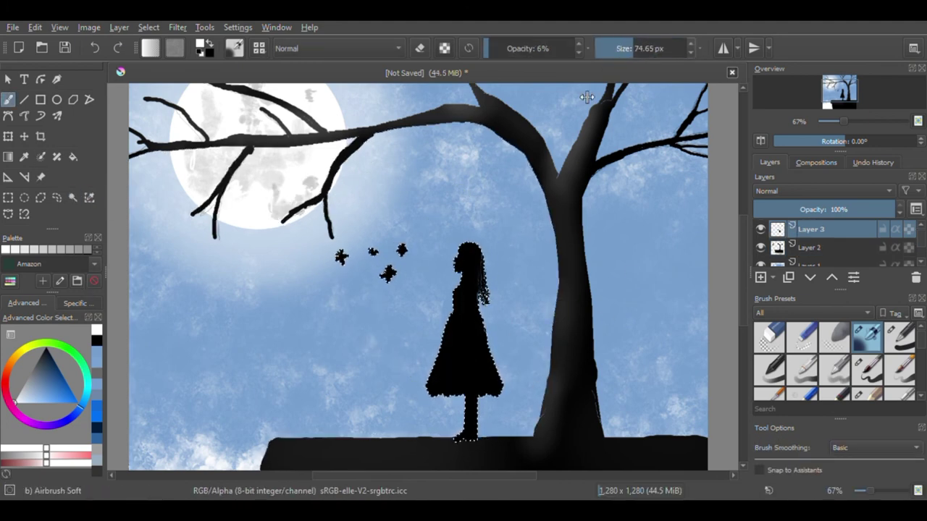
{"action": "scroll", "coordinate": [480, 330], "scroll_direction": "up", "scroll_amount": 1}
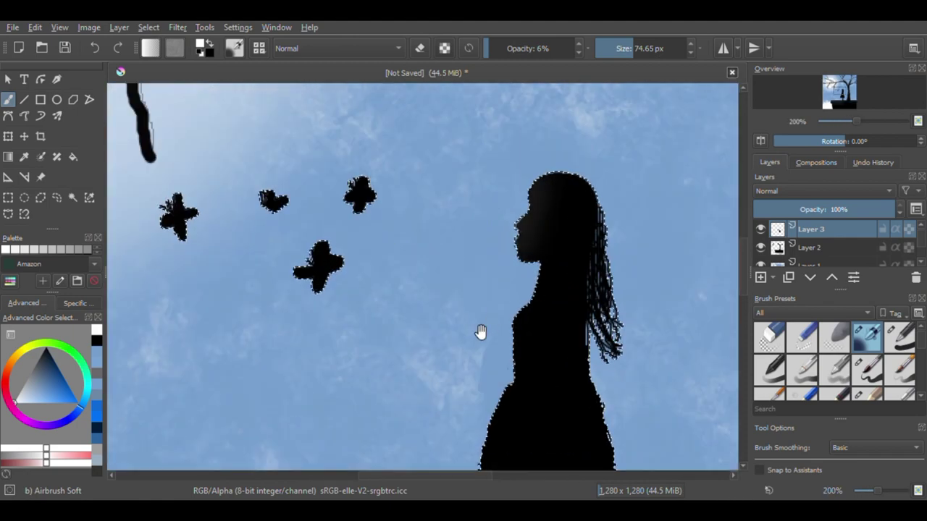
{"action": "scroll", "coordinate": [488, 249], "scroll_direction": "up", "scroll_amount": 1}
{"action": "scroll", "coordinate": [478, 250], "scroll_direction": "up", "scroll_amount": 1}
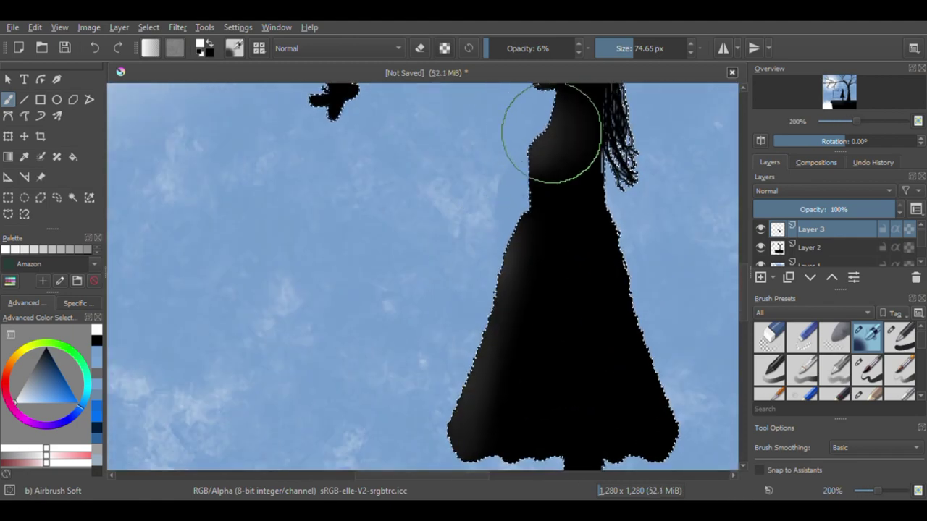
{"action": "scroll", "coordinate": [492, 263], "scroll_direction": "down", "scroll_amount": 2}
{"action": "scroll", "coordinate": [625, 356], "scroll_direction": "down", "scroll_amount": 3}
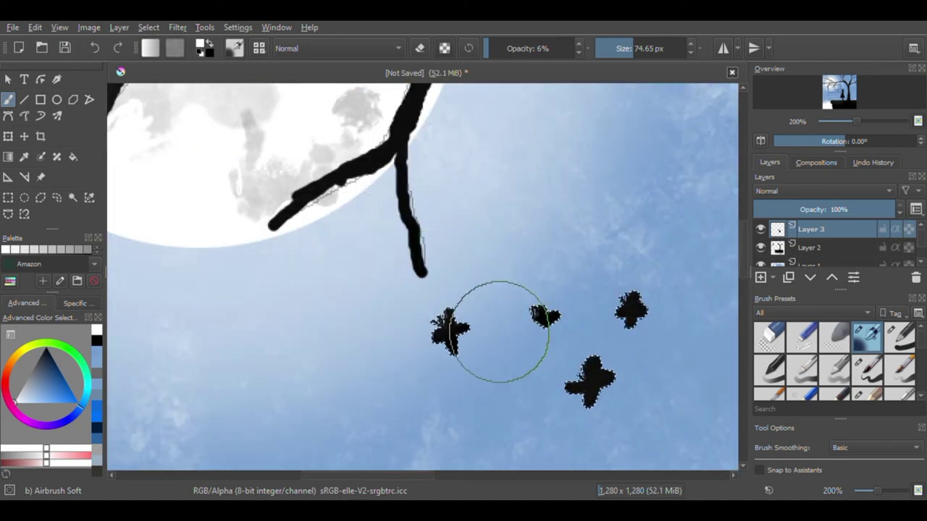
{"action": "scroll", "coordinate": [500, 331], "scroll_direction": "down", "scroll_amount": 4}
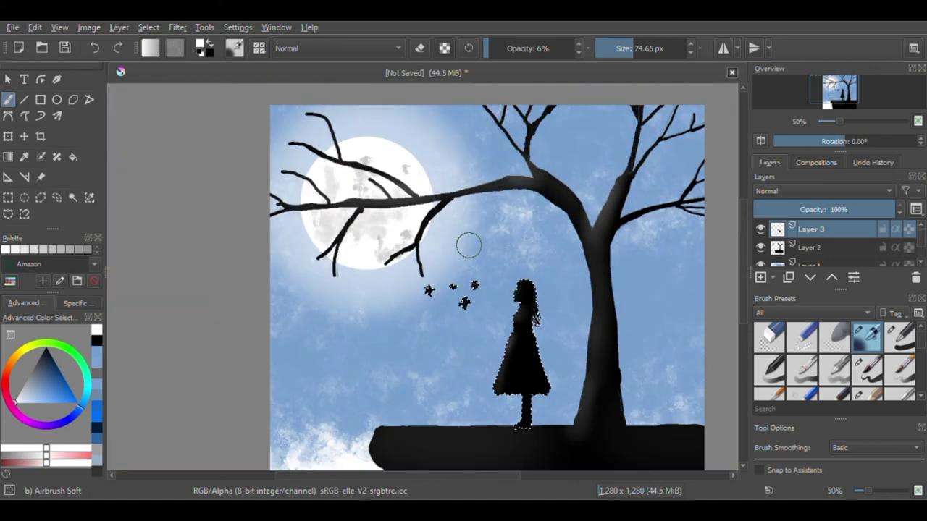
{"action": "scroll", "coordinate": [468, 244], "scroll_direction": "down", "scroll_amount": 2}
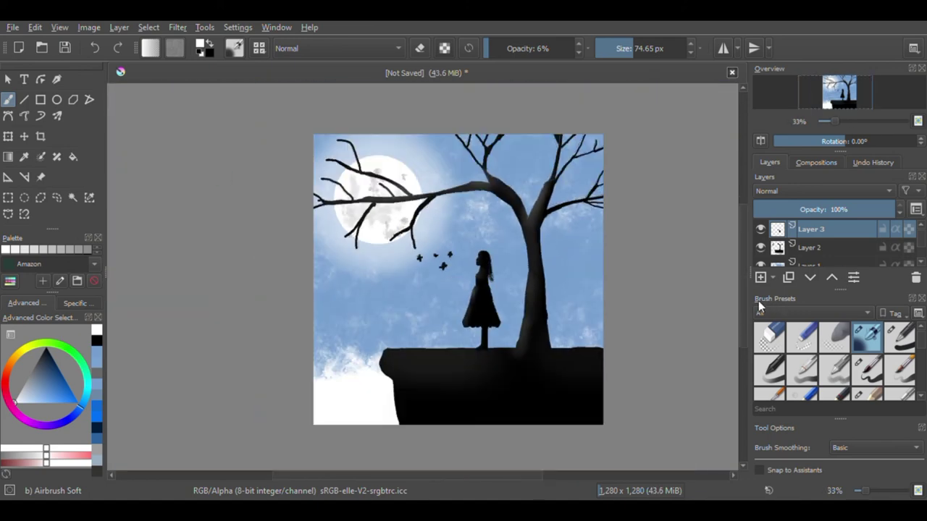